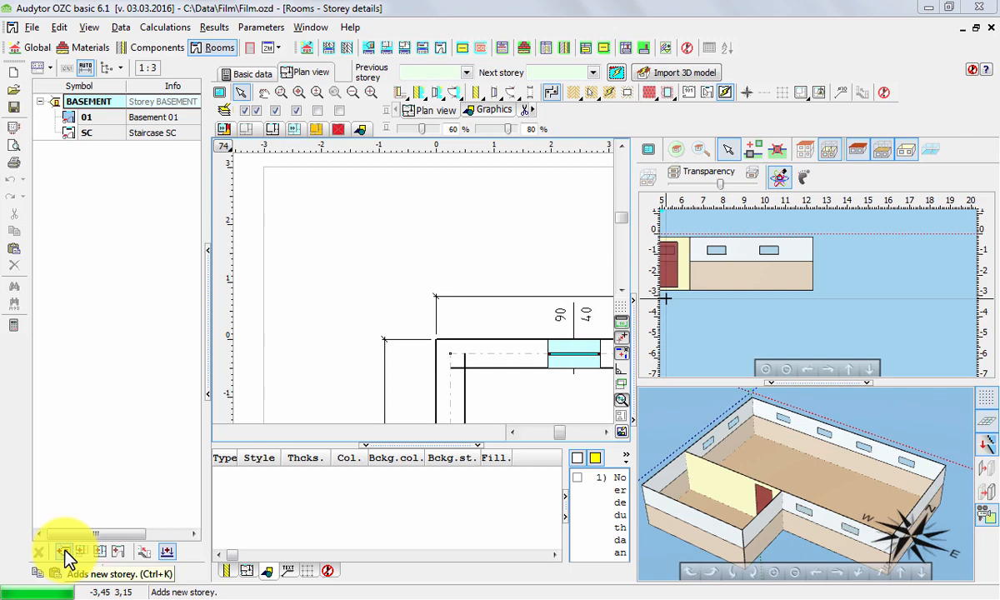
Add a new storey after the basement and give it the symbol GROUNDFLOOR in its basic data.
left_click(65, 552)
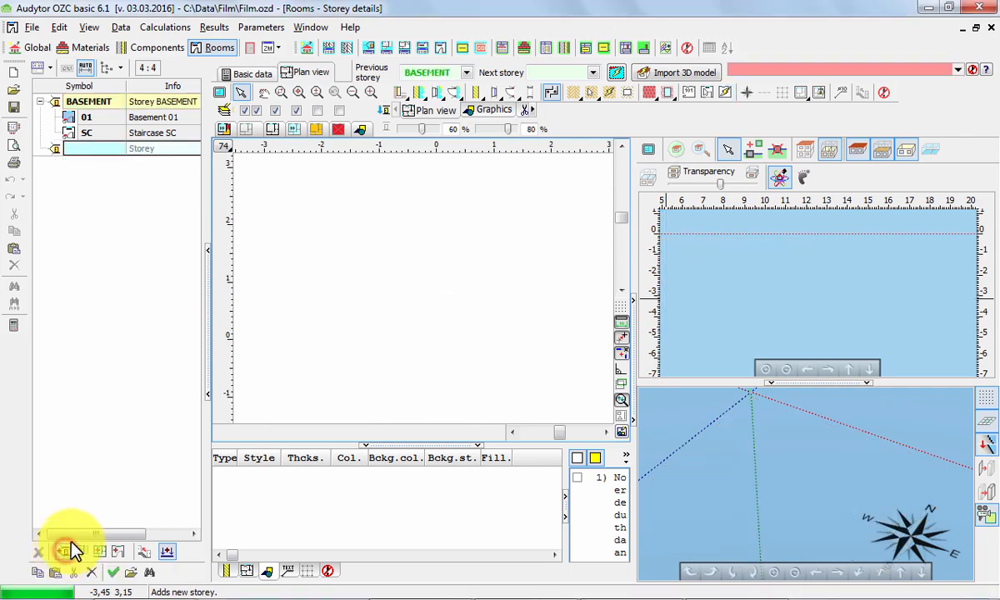
left_click(250, 76)
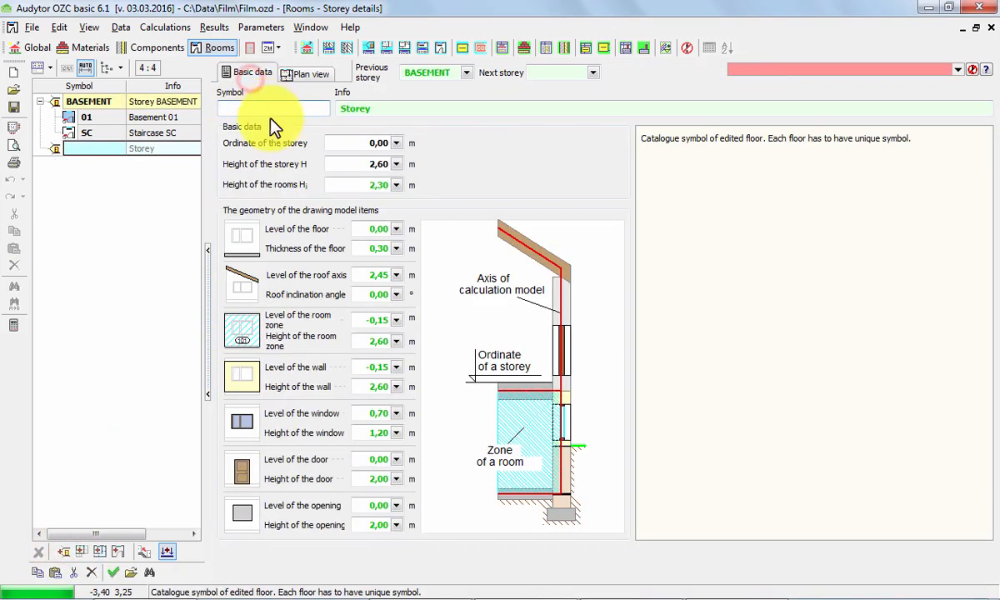
mouse_move(227, 230)
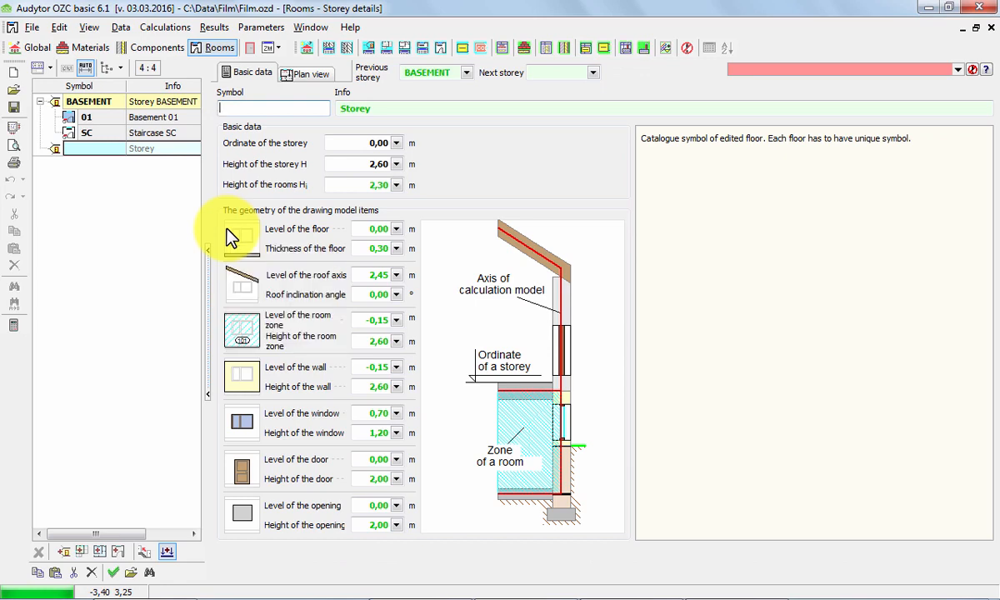
type("GROUNDFLOOR")
key("Tab")
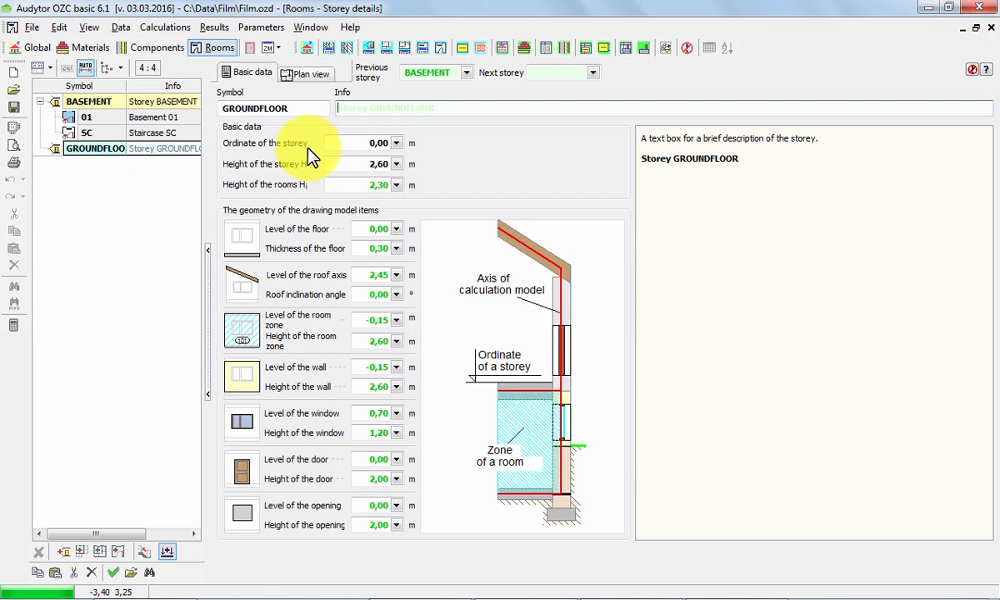
Set the height of the GROUNDFLOOR storey to 3 m, leaving the height of the rooms at its default.
left_click(338, 163)
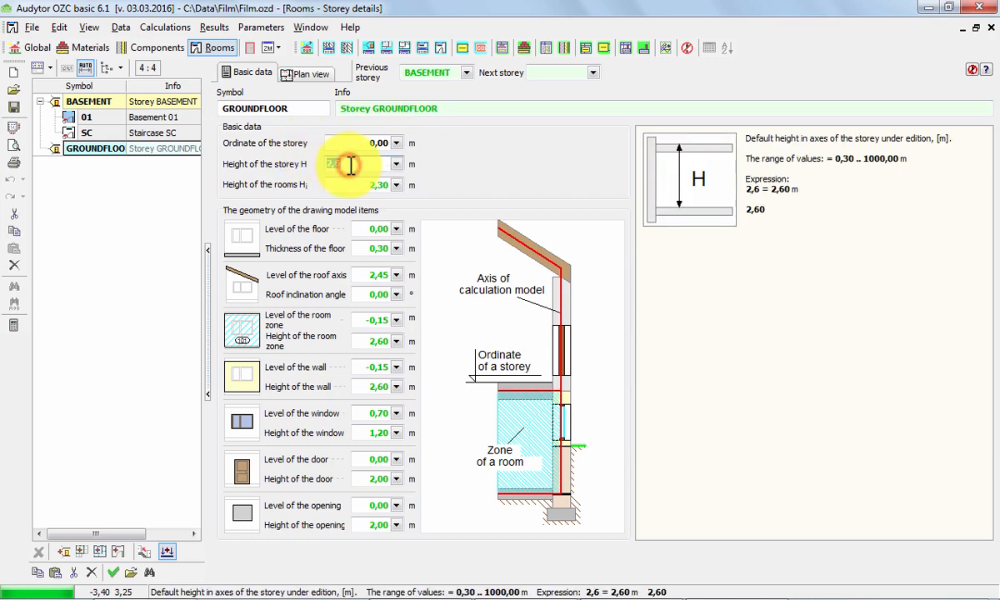
type("3")
key("Tab")
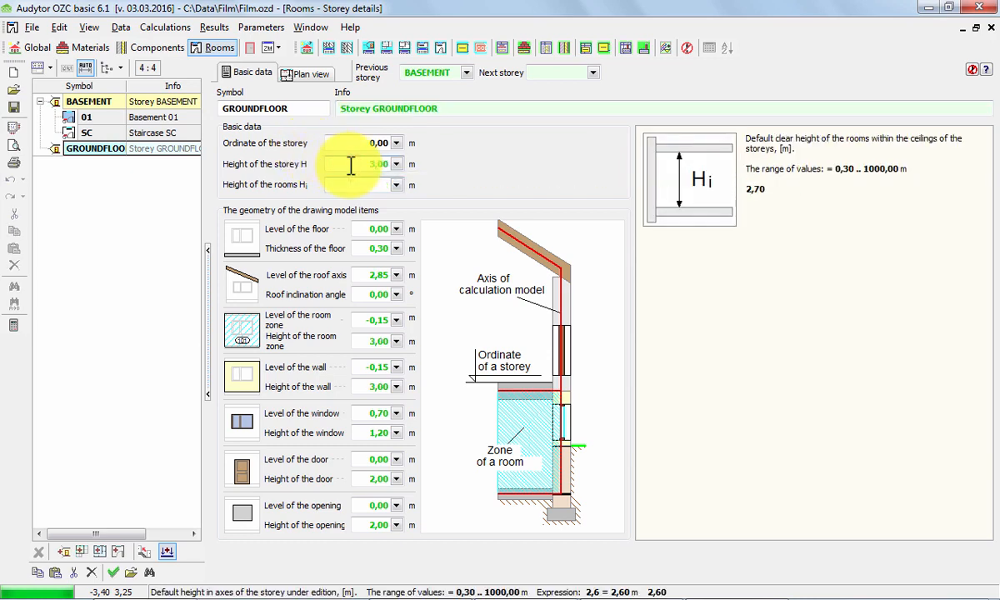
key("Tab")
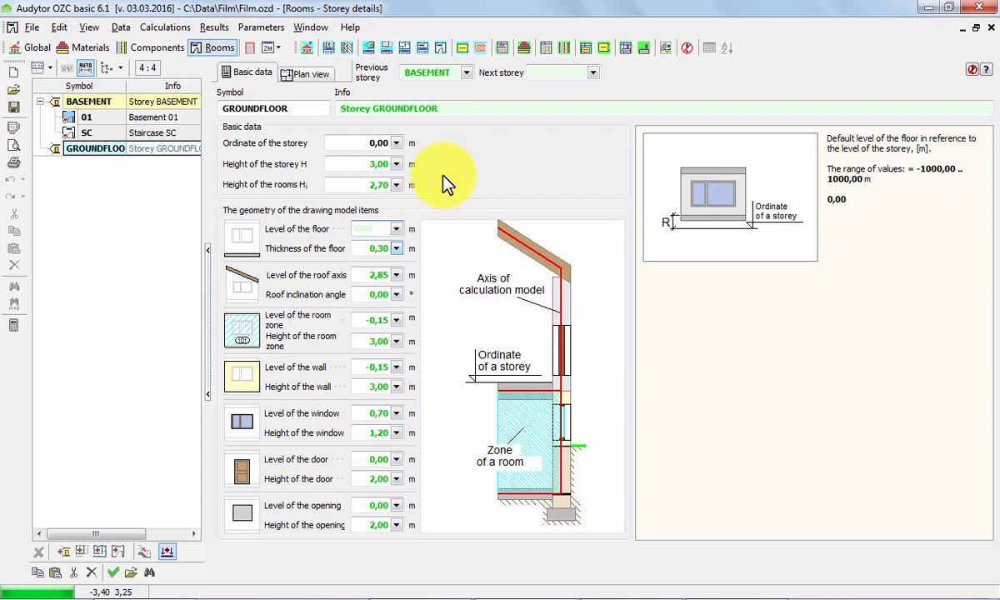
Load Groundfloor.dwg as the base drawing of the ground floor plan, with centimetres as the drawing units.
left_click(312, 73)
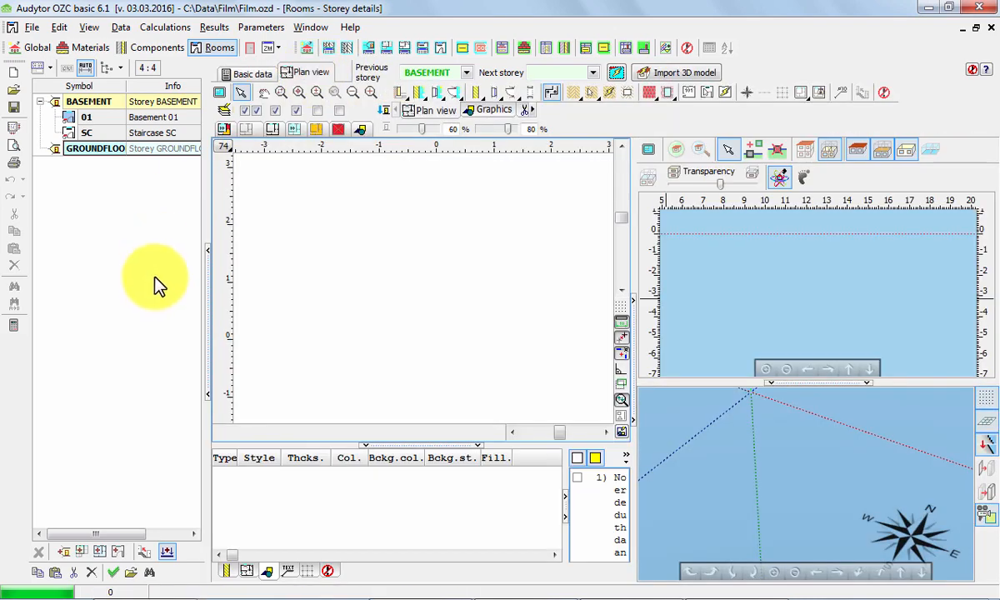
left_click(206, 283)
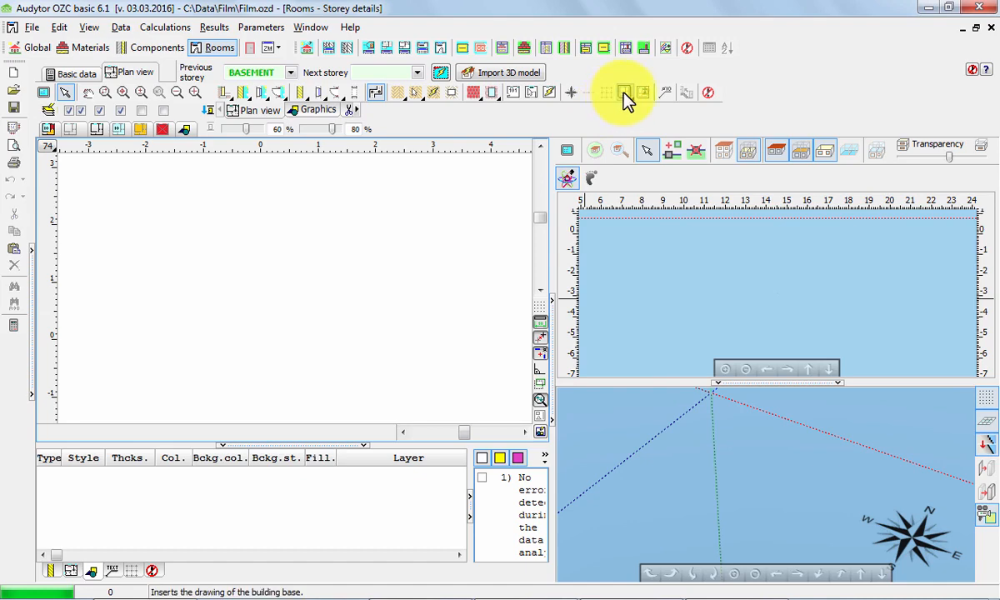
left_click(624, 93)
left_click(658, 112)
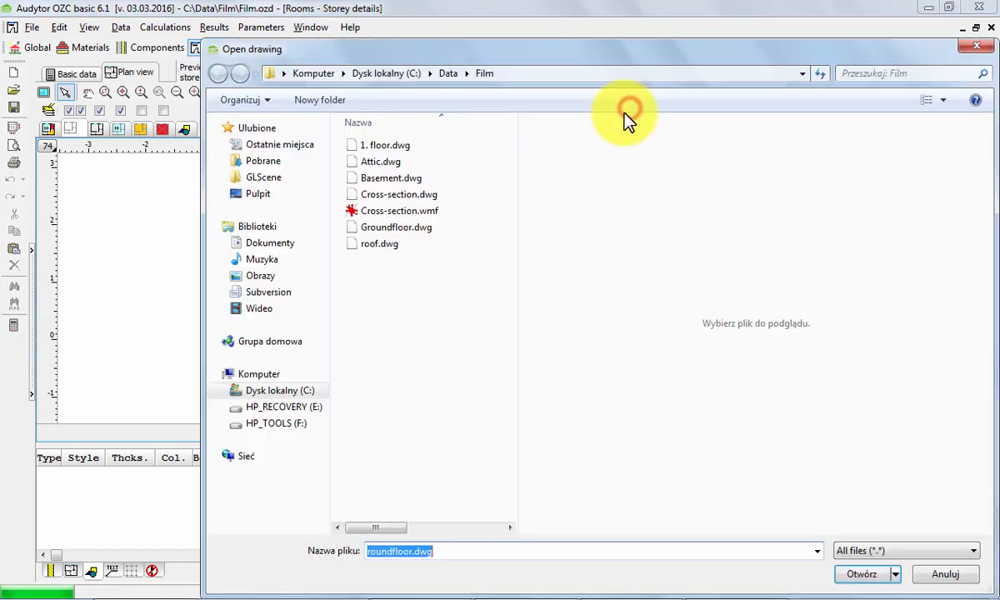
left_click(422, 227)
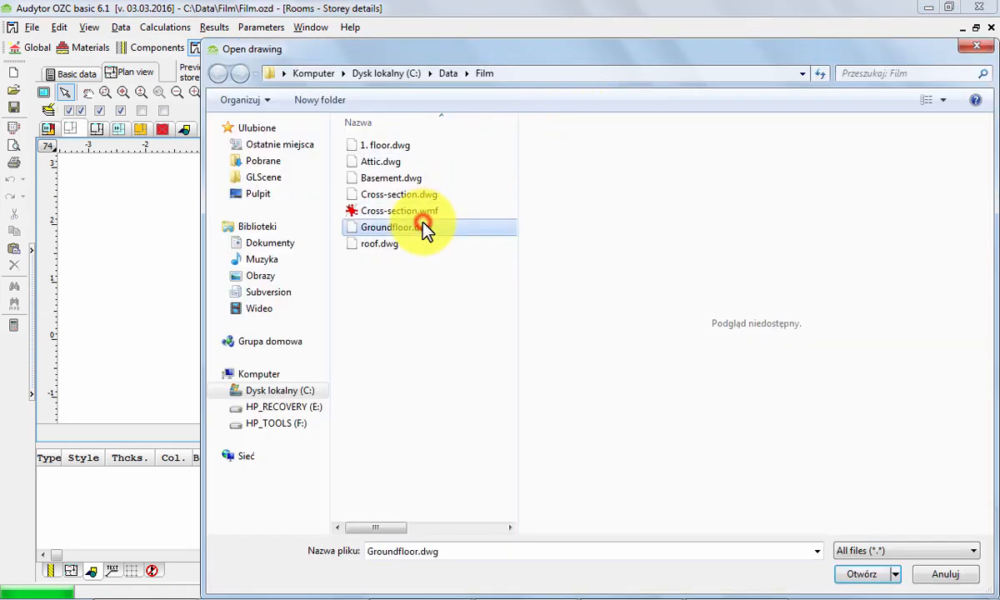
left_click(851, 574)
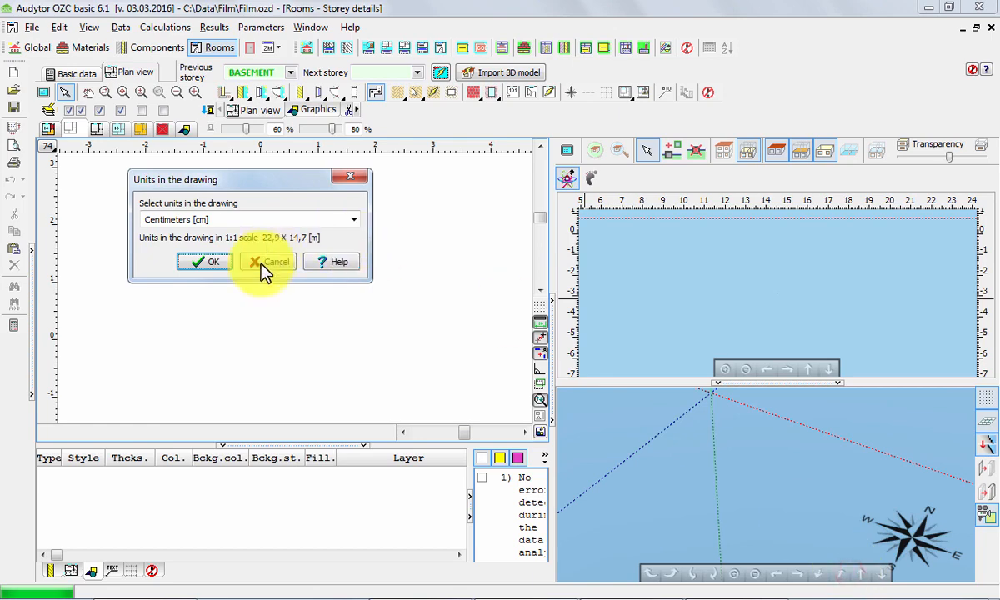
left_click(219, 265)
Insert the loaded drawing with its zero point at the reference point of the plan view.
left_click(659, 500)
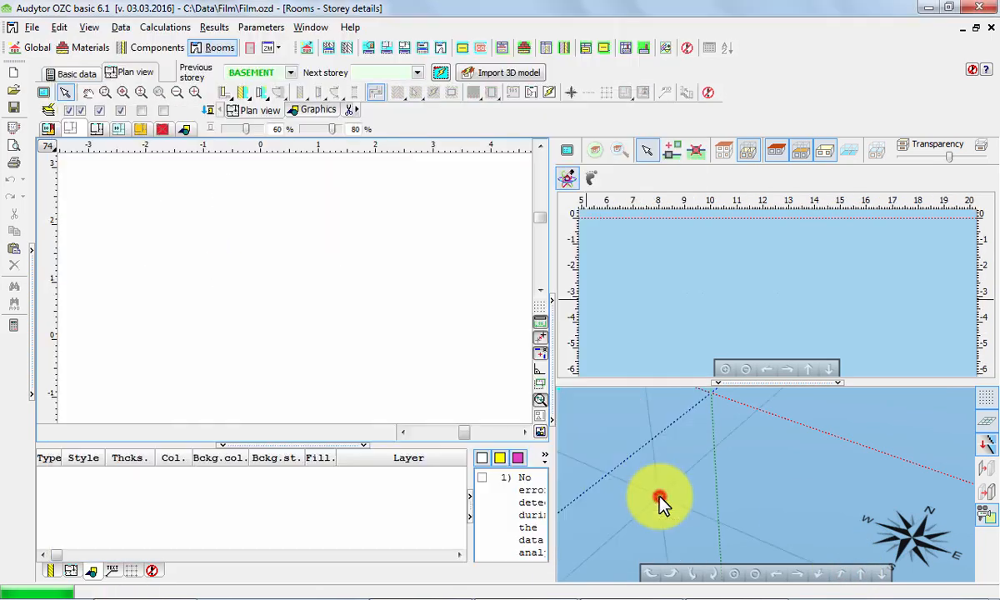
left_click(169, 224)
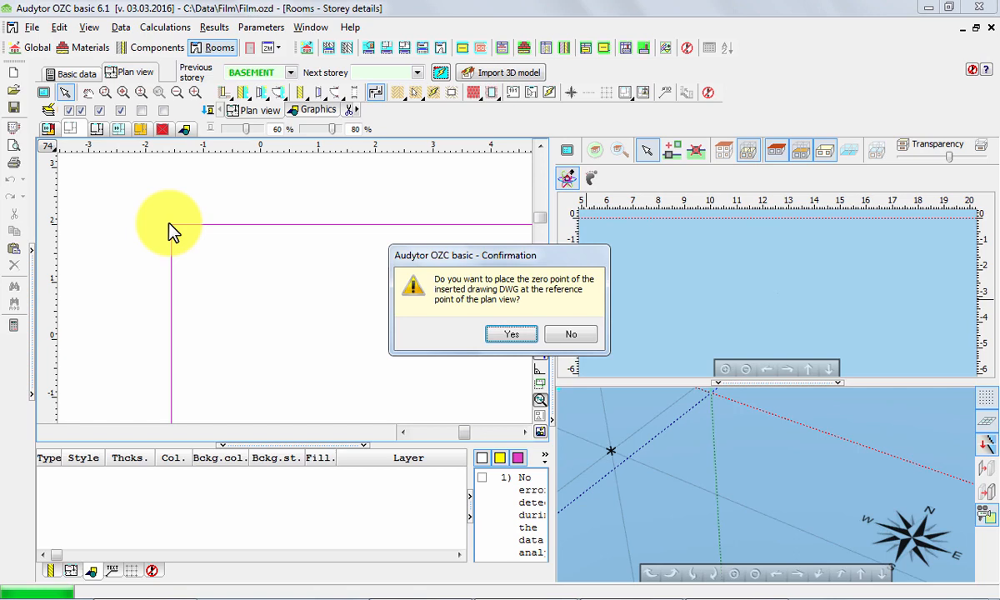
left_click(511, 334)
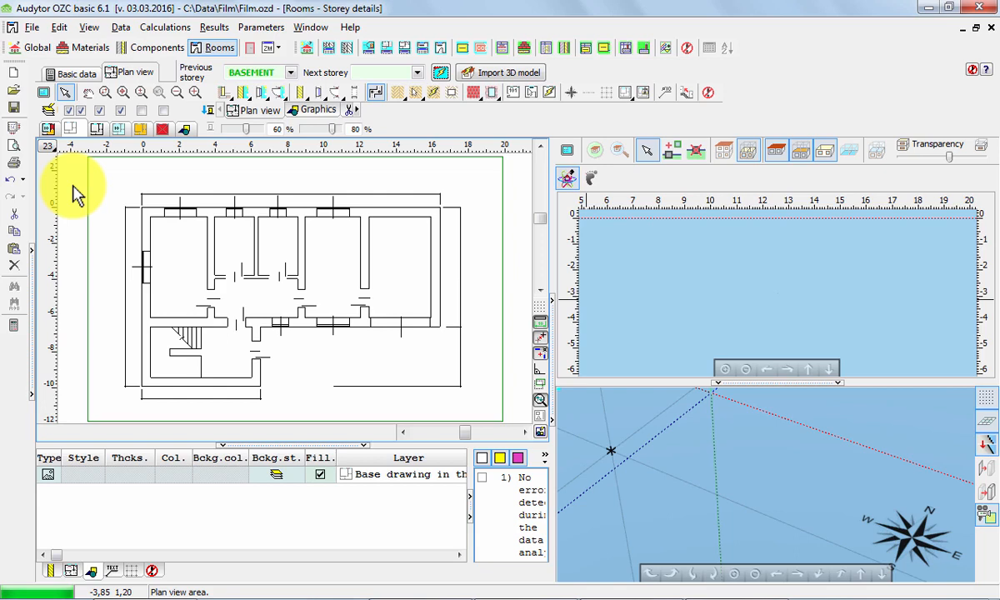
Show the previous storey's drawing under the plan and nudge the ground floor base drawing two increments to the right to line them up.
left_click(540, 420)
scroll(129, 242, "up", 2)
middle_click_drag(165, 223, 379, 364)
scroll(176, 322, "up", 2)
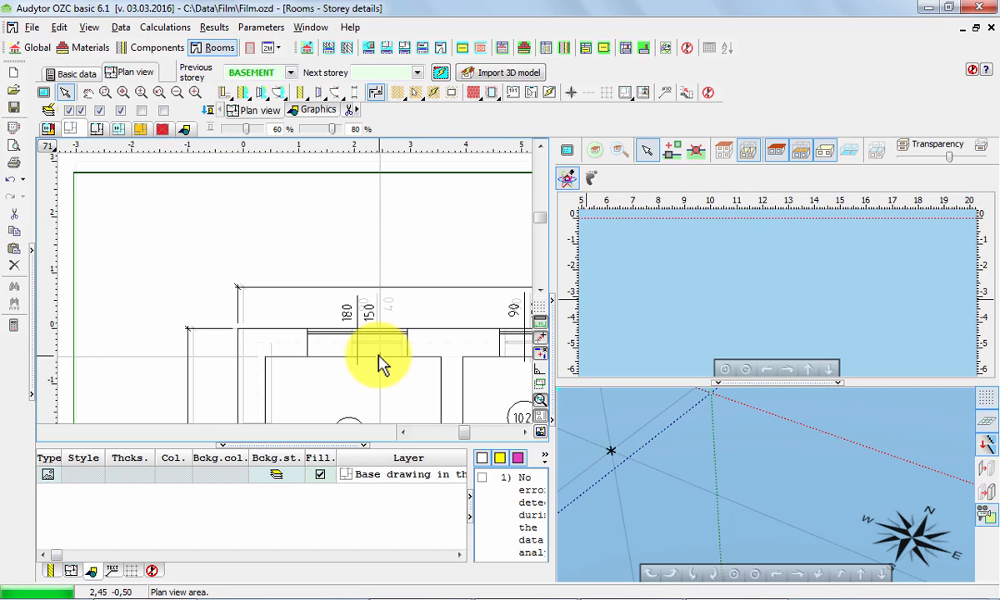
left_click(229, 177)
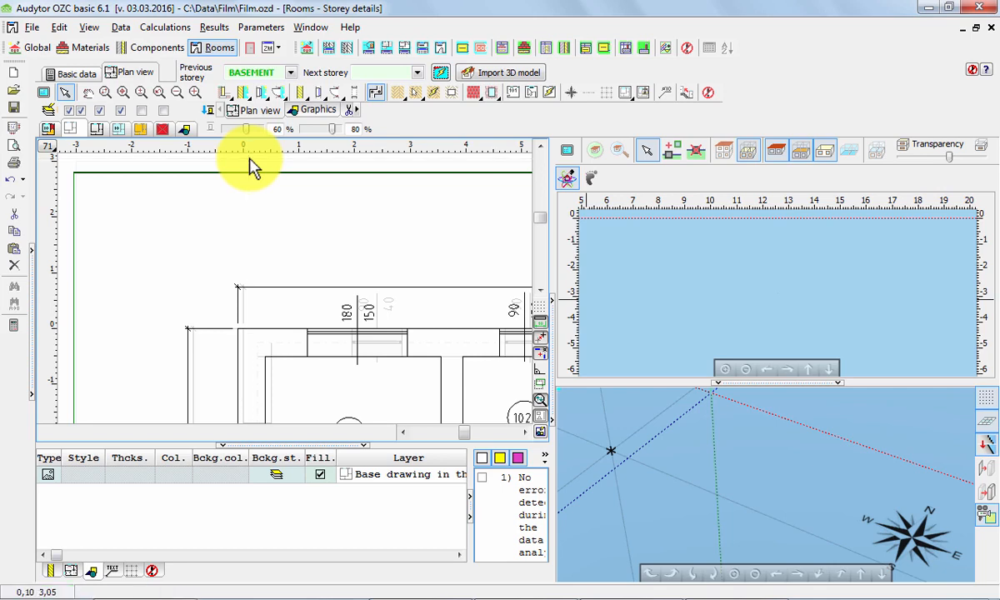
key("Right")
key("Right")
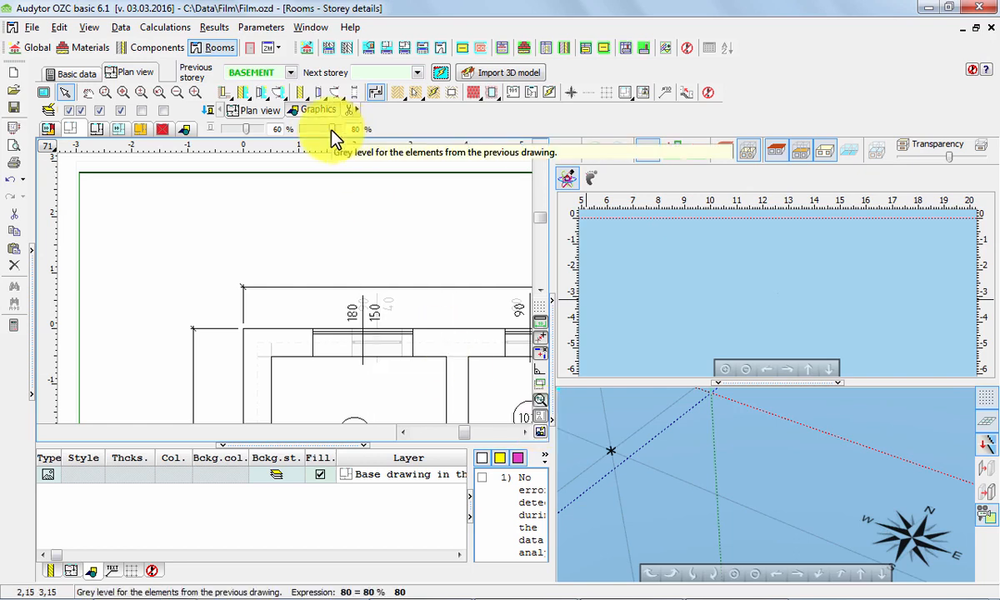
Set the grey level for the elements from the previous storey's drawing to 100 %.
mouse_move(331, 129)
left_mouse_down()
mouse_move(317, 129)
mouse_move(331, 130)
left_mouse_up()
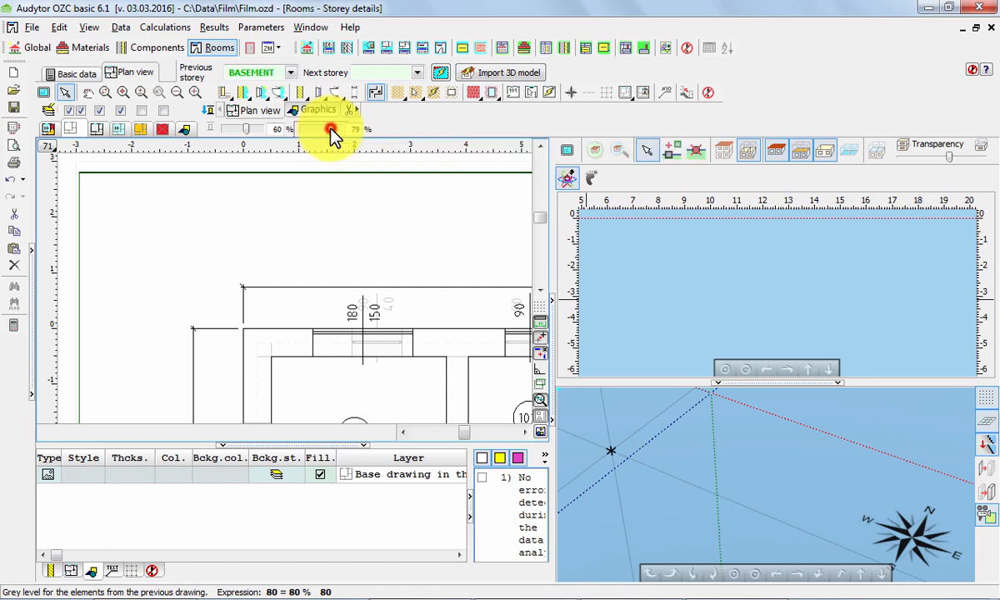
left_click_drag(331, 130, 339, 130)
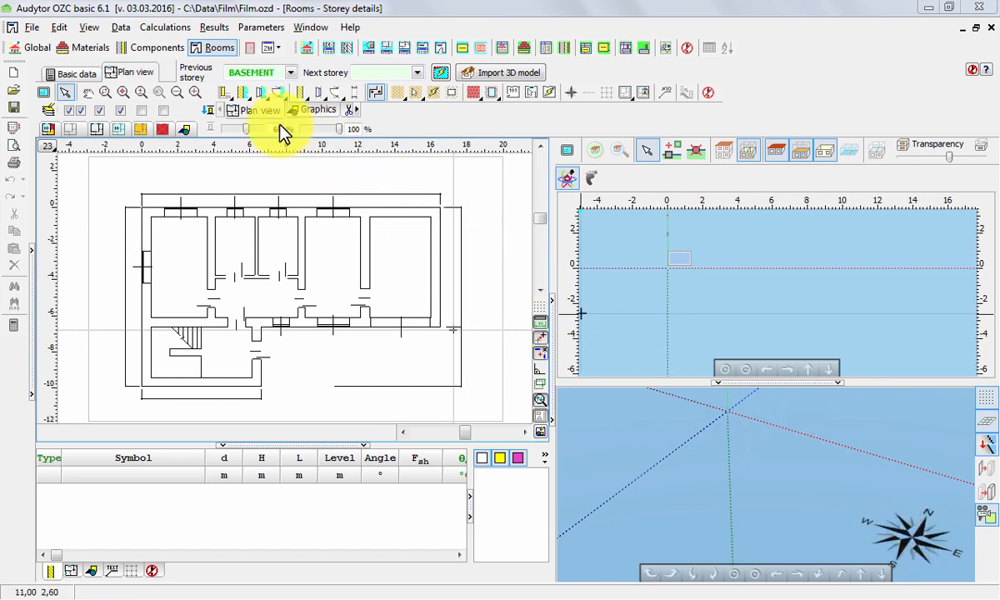
Draw a 16 m EW50 external wall along the upper edge of the building outline, starting from its upper-left corner.
left_click(241, 93)
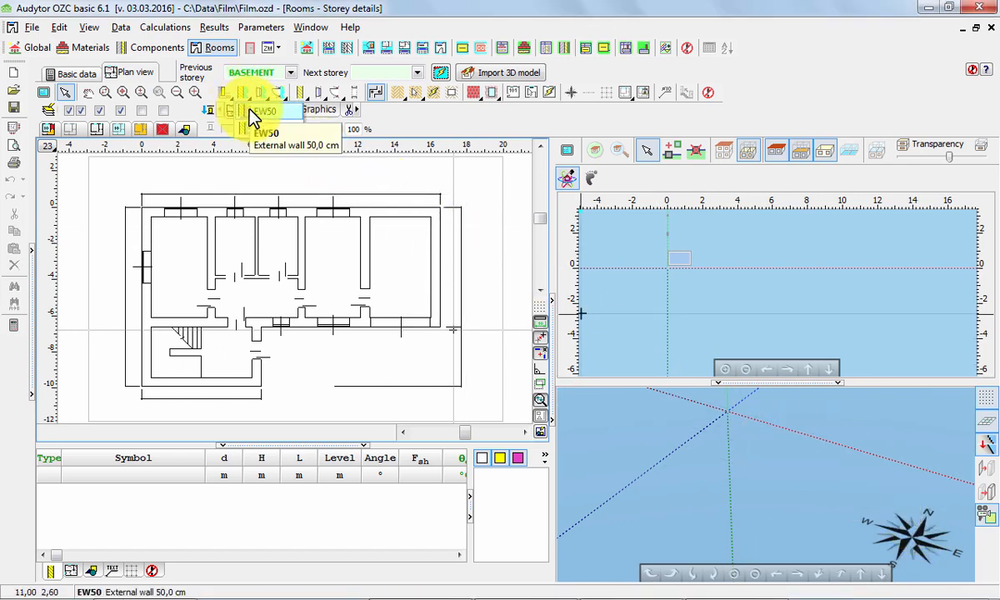
left_click(250, 111)
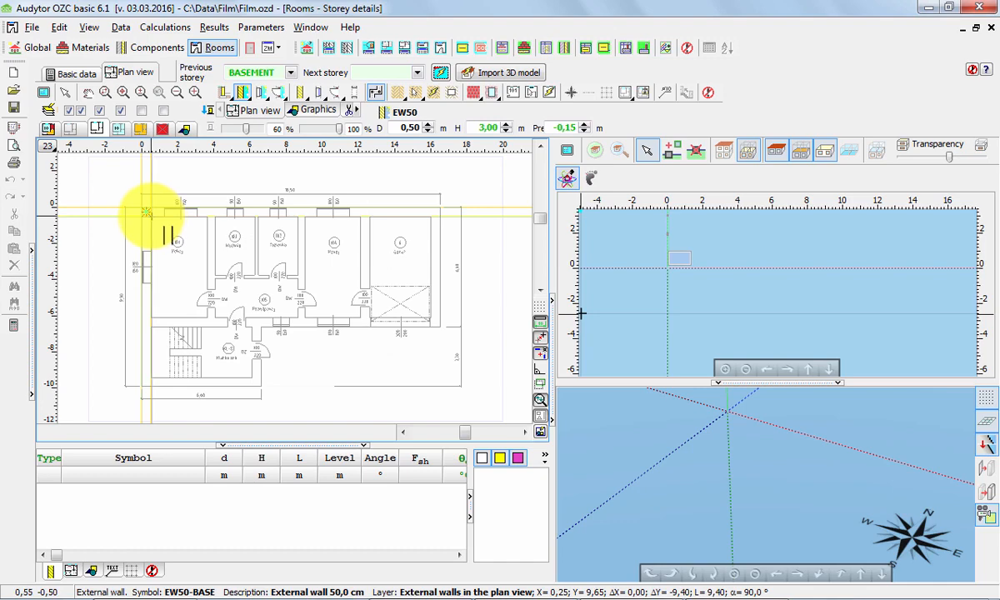
left_click(146, 213)
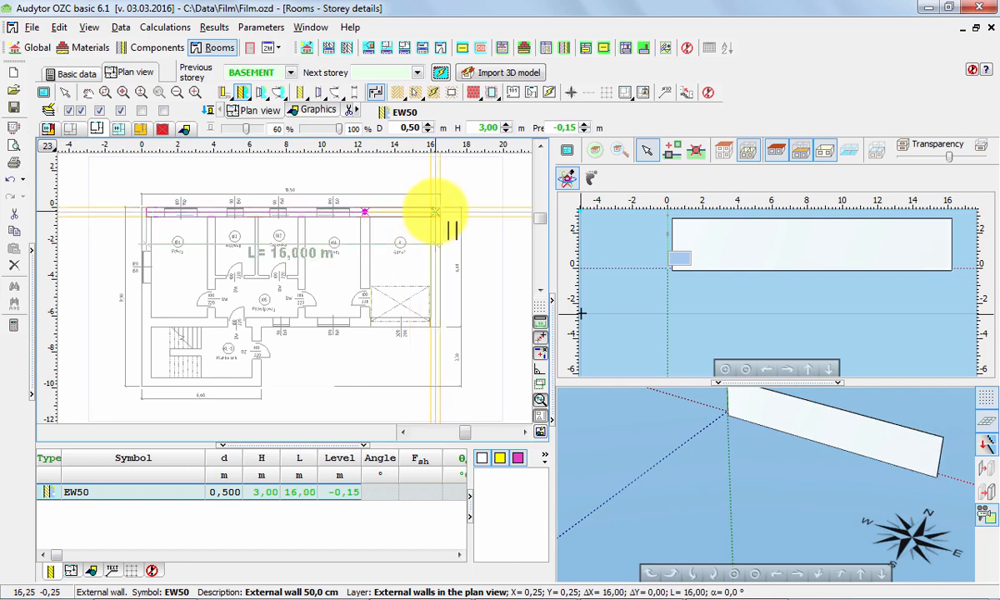
scroll(435, 211, "up", 6)
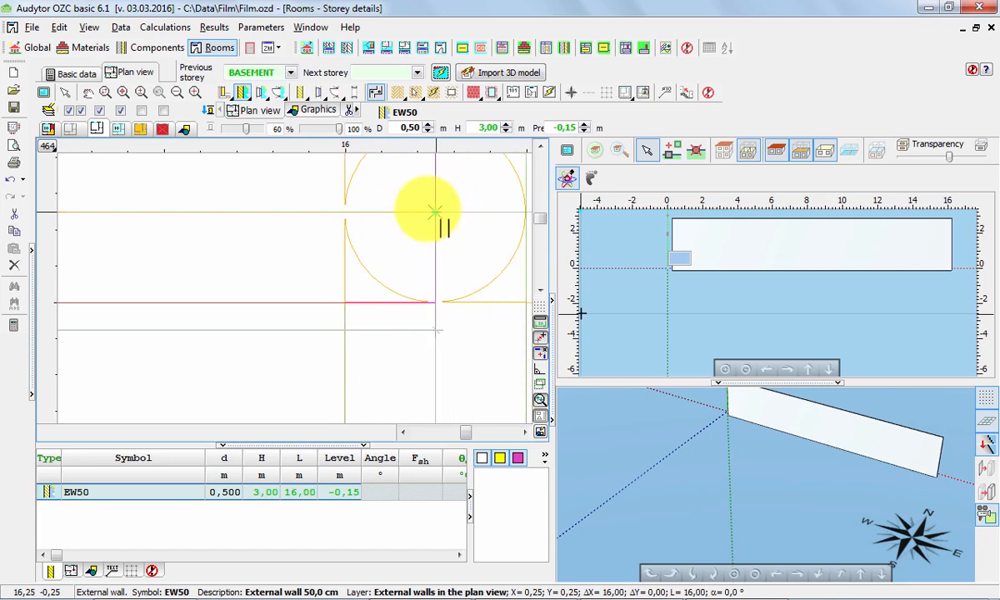
left_click(435, 212)
scroll(435, 212, "down", 6)
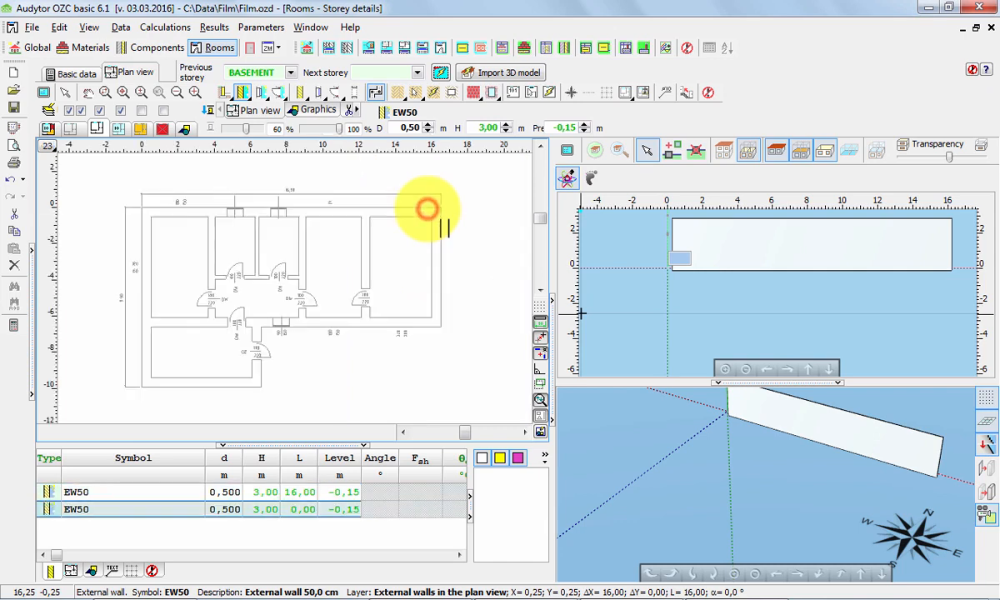
Continue the EW50 external walls clockwise along the outline with 6.1, 9.9, 3.3, 6.1 and 9.4 m segments, closing at the starting corner.
left_click(435, 322)
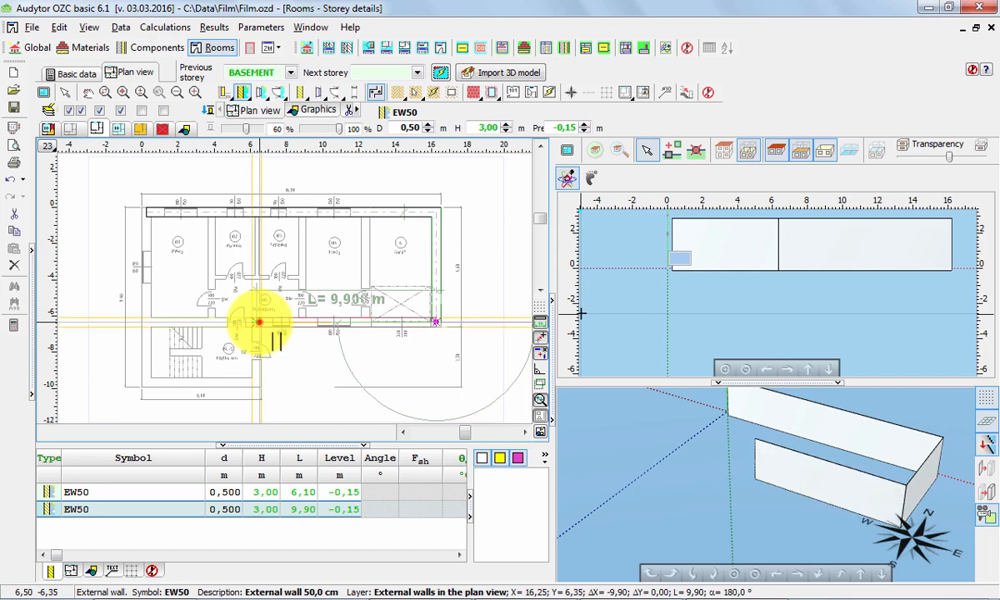
left_click(257, 321)
left_click(257, 381)
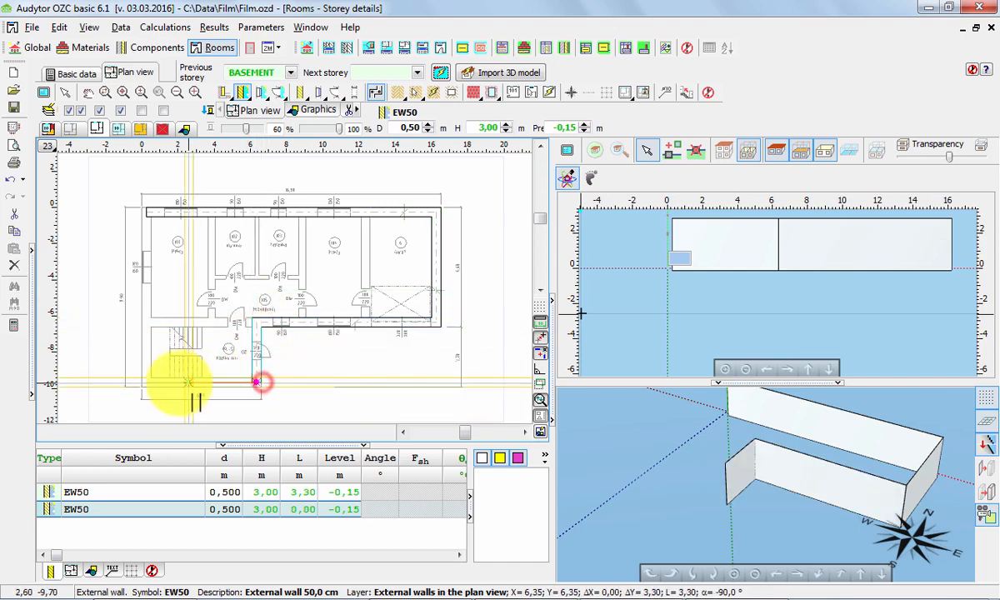
left_click(147, 384)
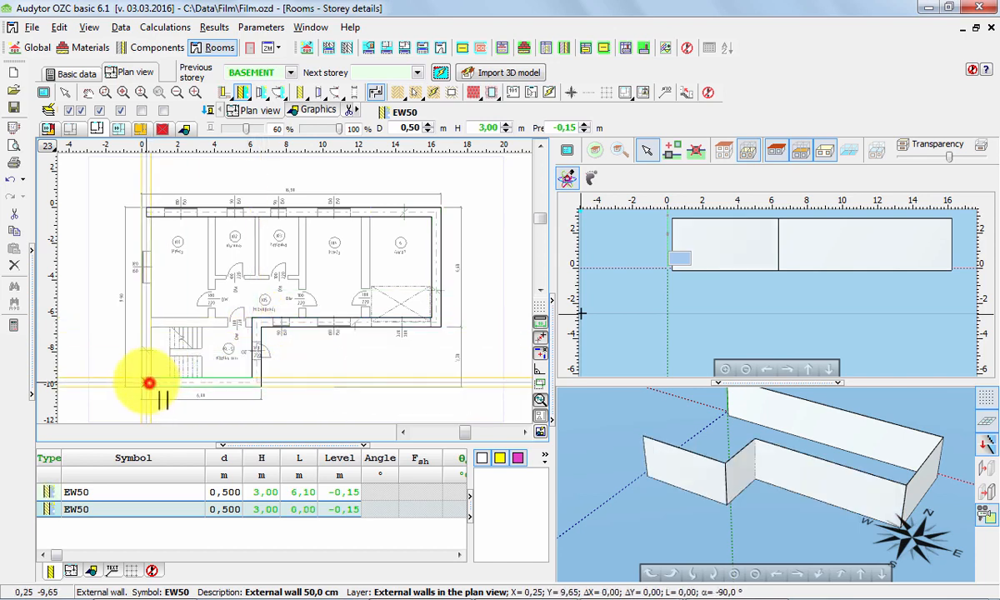
left_click(147, 213)
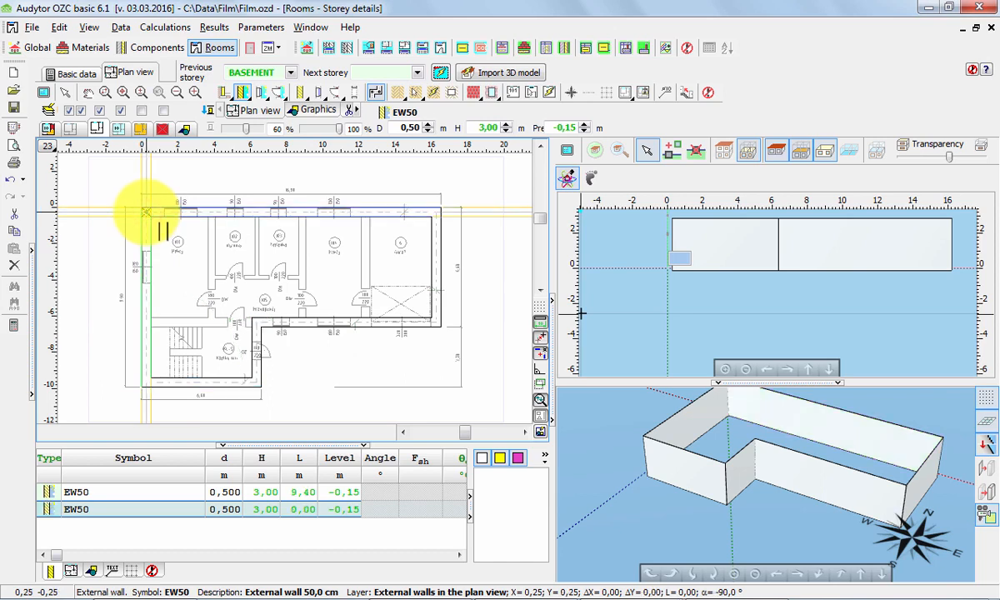
key("Escape")
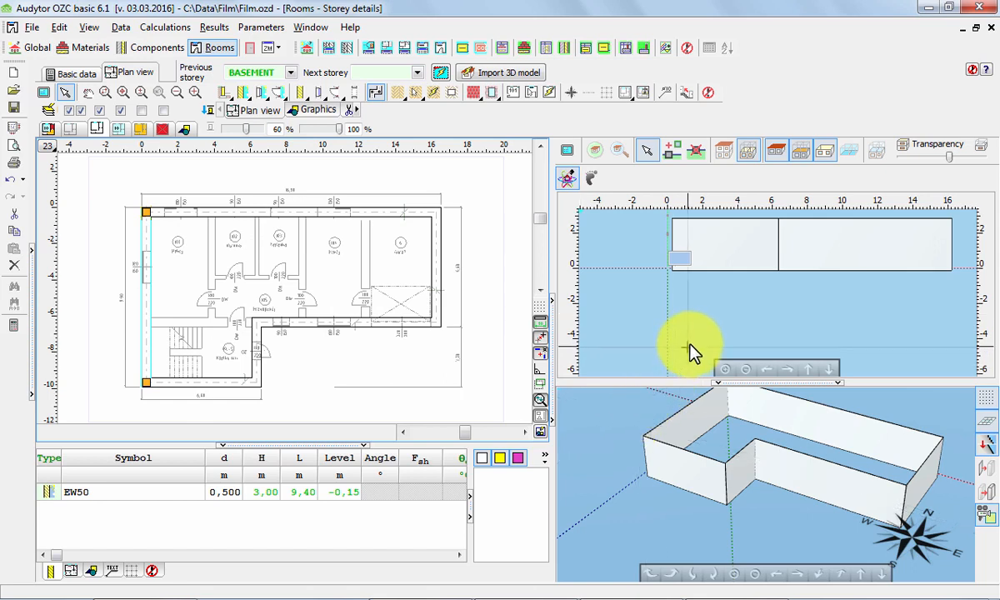
Switch the 3D views to show the whole building with all its storeys.
left_click(725, 152)
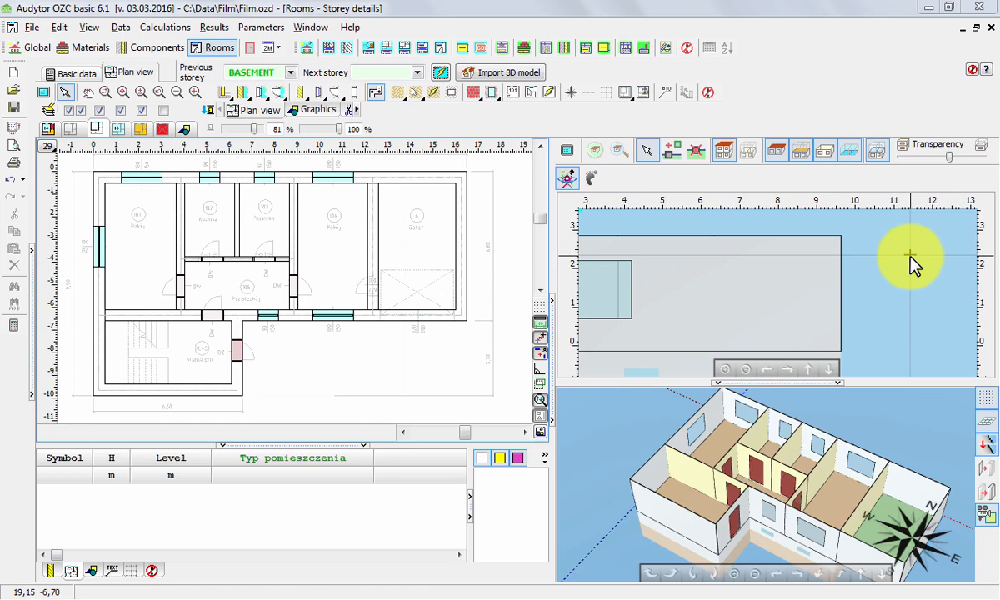
Start defining room zones around the cursor with numbering from symbol 1 and the room type Room.
left_click(532, 94)
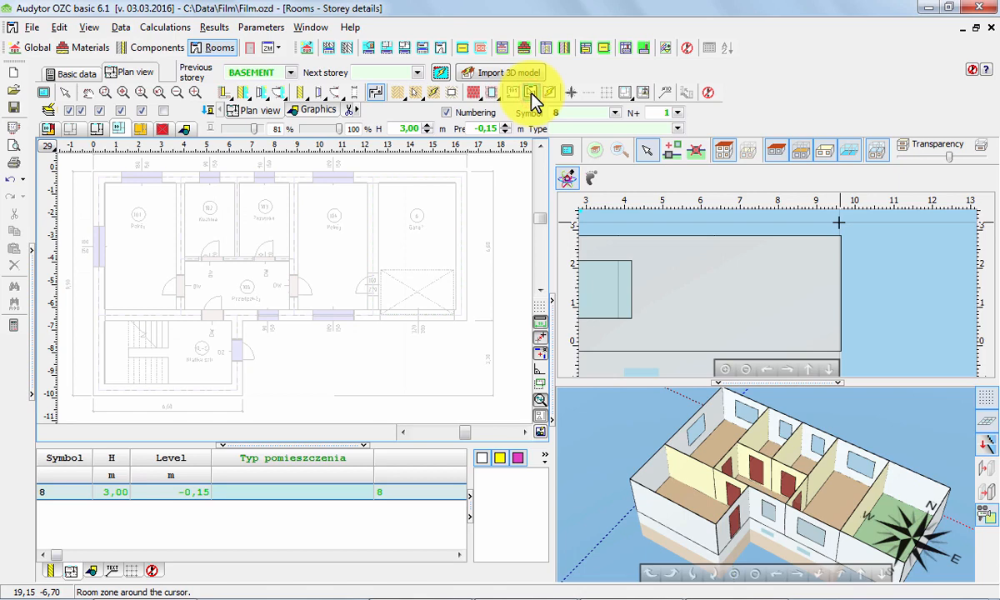
double_click(563, 112)
type("1")
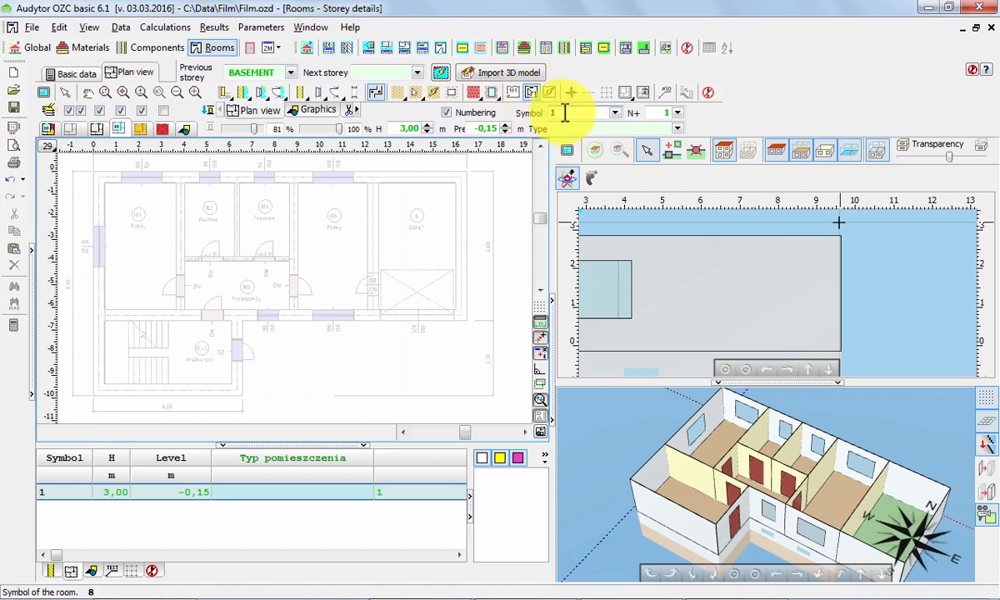
left_click(677, 129)
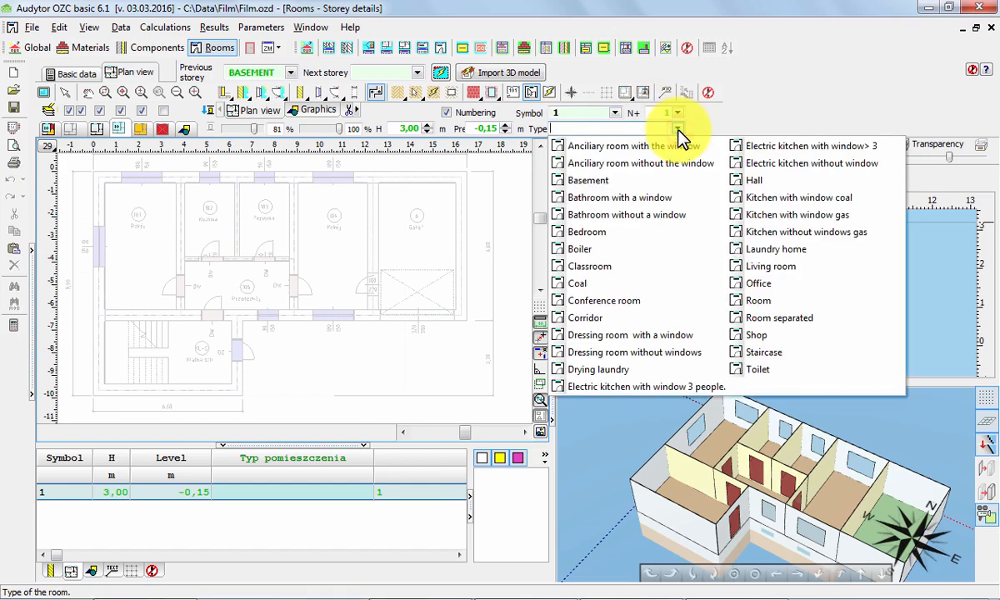
left_click(771, 301)
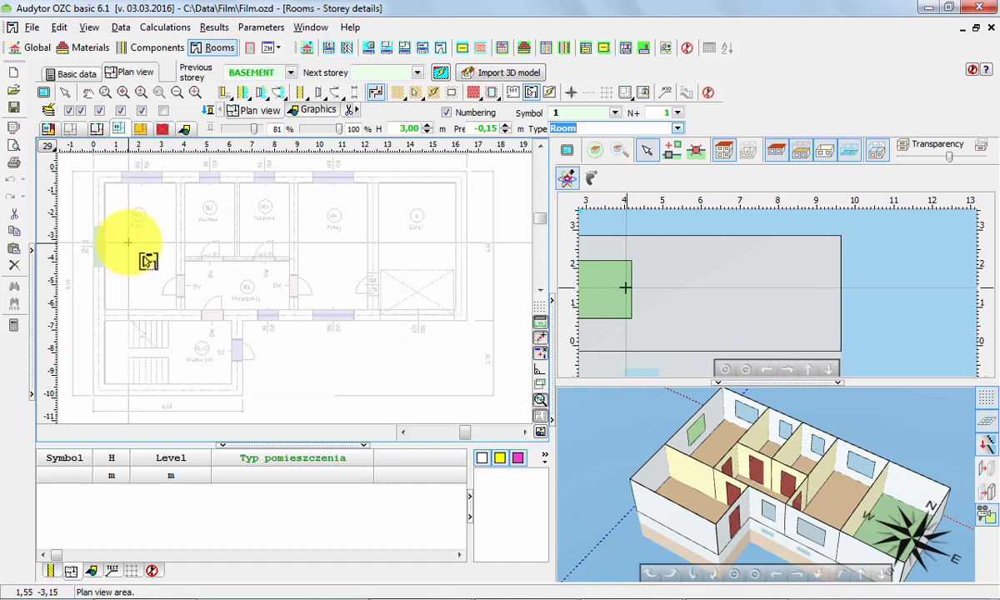
Place room zones 1 to 4 in the upper rooms, 5 in the hall, 6 in the garage and SC in the staircase.
left_click(129, 236)
left_click(210, 221)
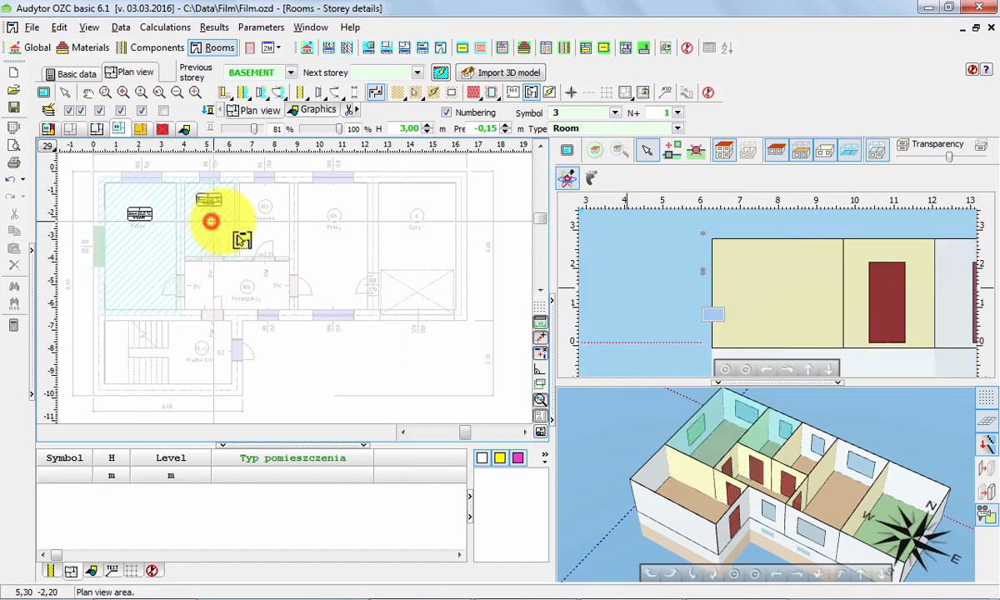
left_click(263, 218)
left_click(328, 228)
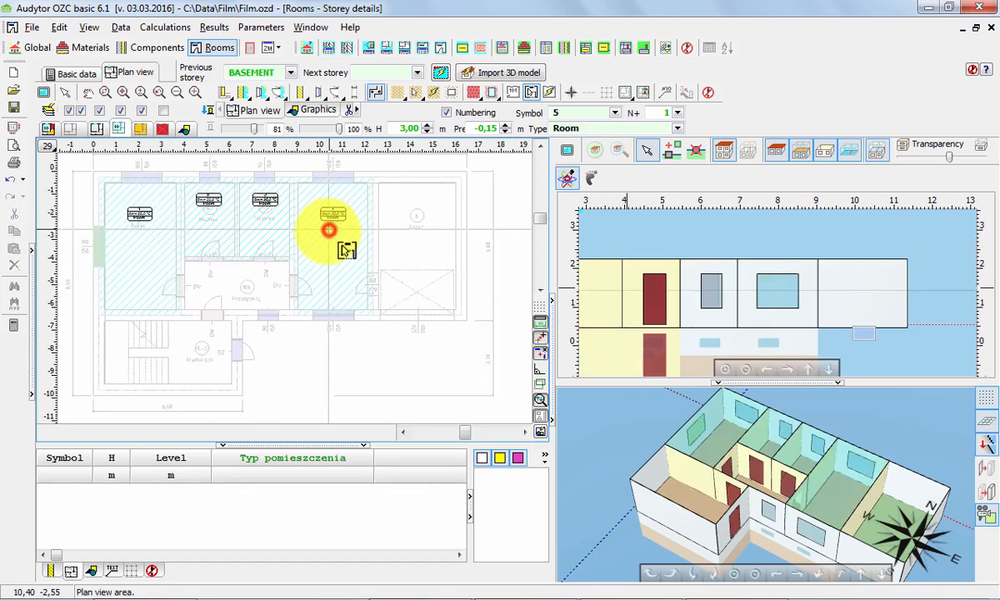
left_click(235, 280)
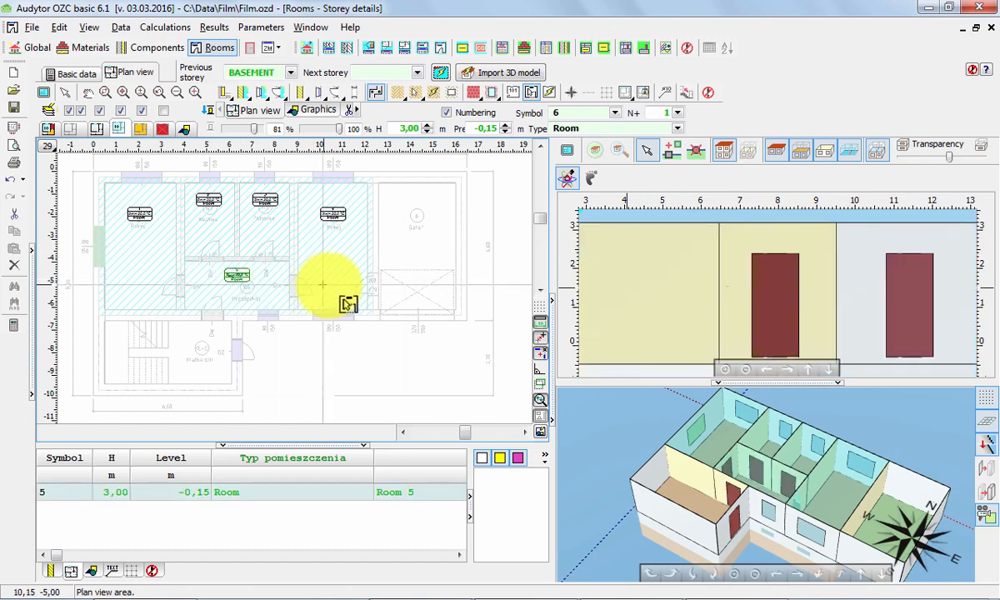
left_click(398, 251)
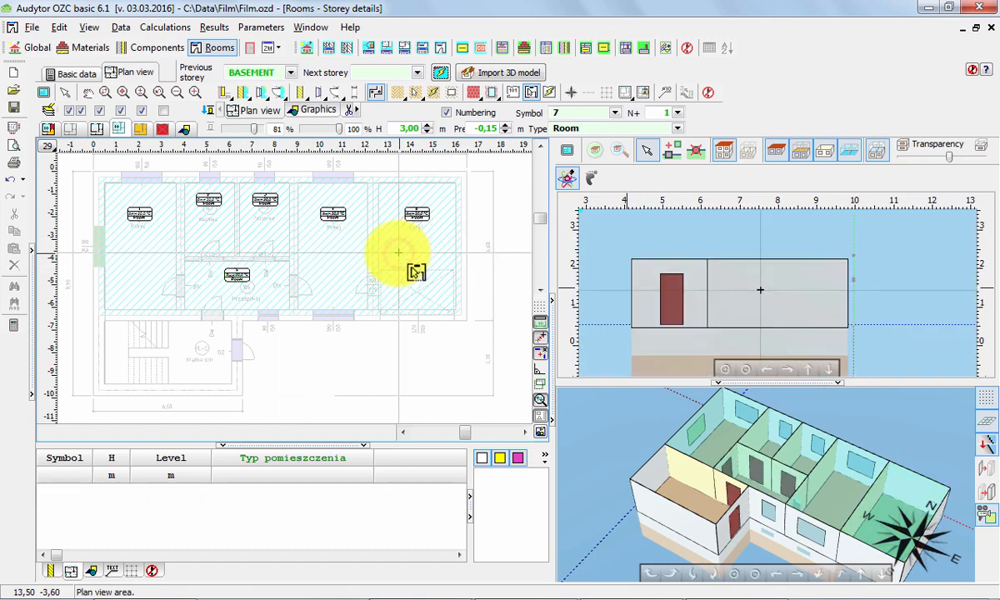
left_click(191, 343)
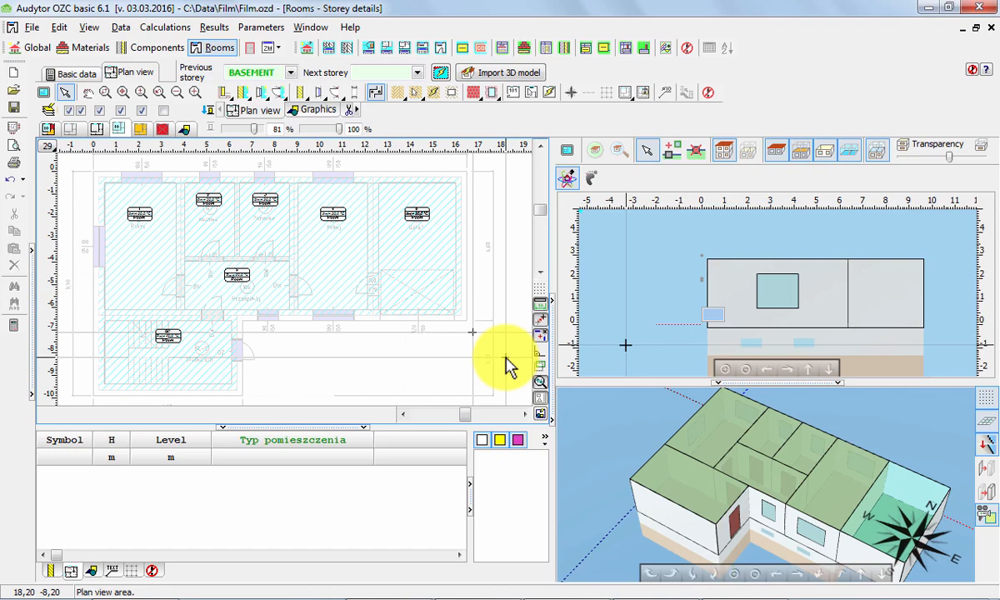
Select all room zones and go through their table entries to check which room each symbol marks on the plan.
key("ctrl+a")
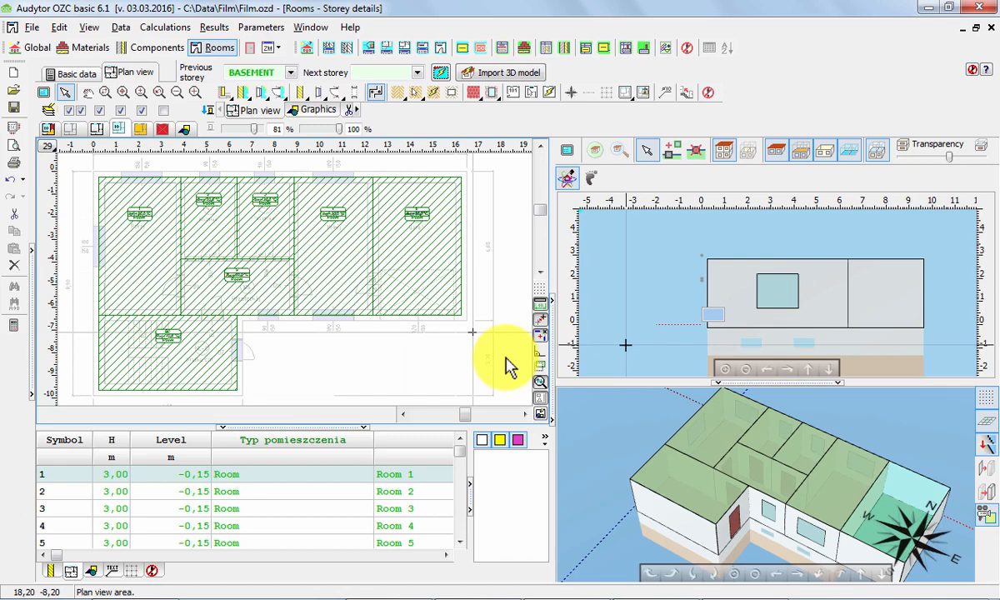
left_click(61, 476)
key("Down")
key("Down")
key("Down")
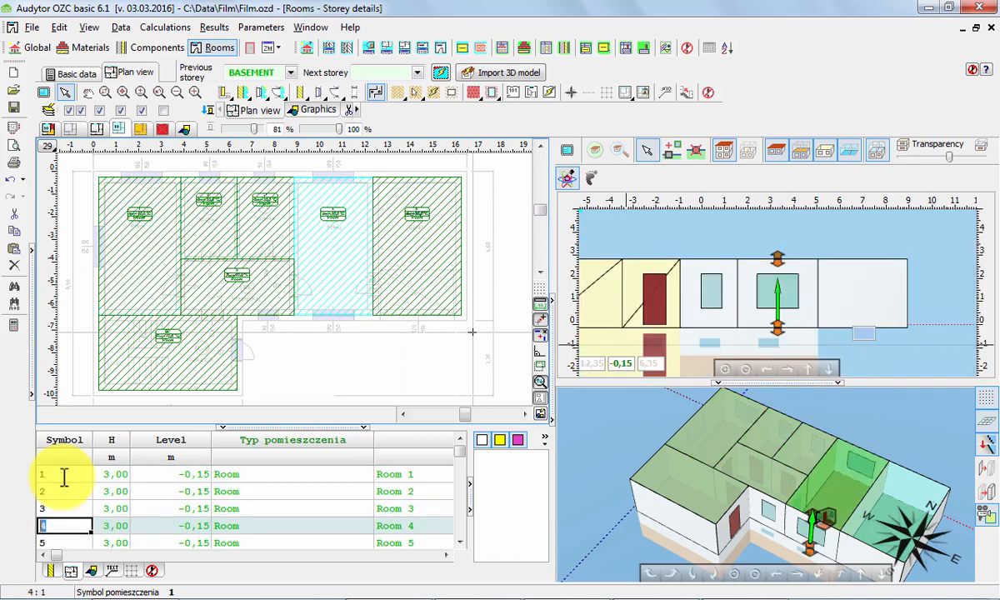
key("Down")
key("Down")
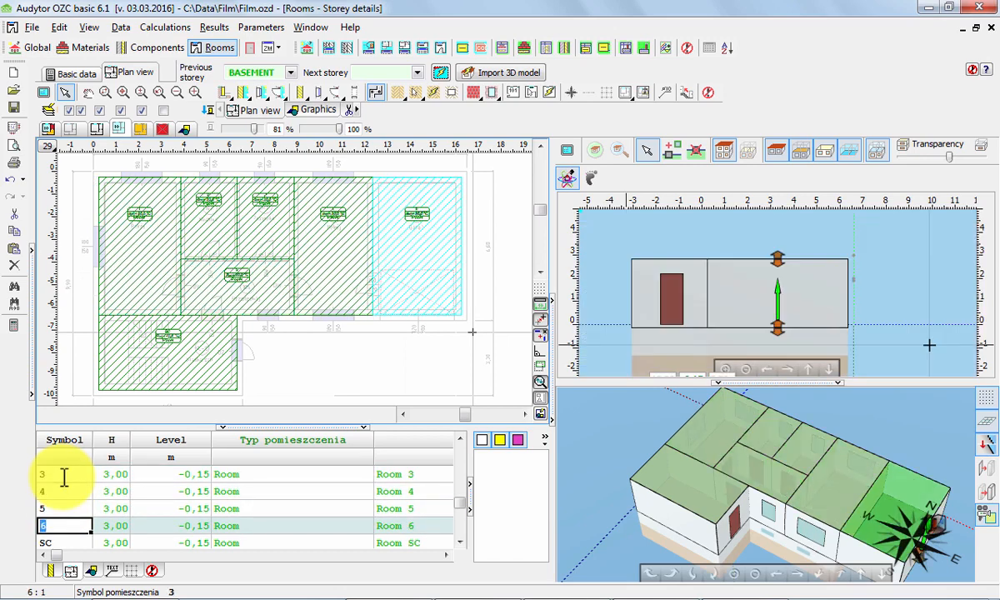
key("Down")
key("Up")
key("Up")
key("Up")
key("Up")
key("Up")
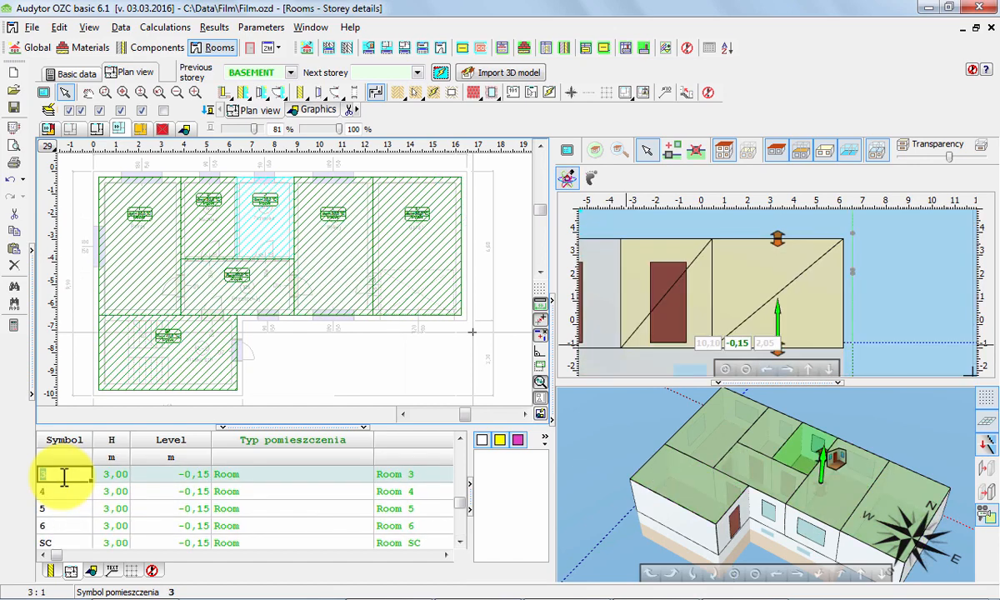
Set the type of room 2 to "Electric kitchen with window 3 people" and of room 3 to "Bathroom with a window".
key("Right")
key("Right")
key("Right")
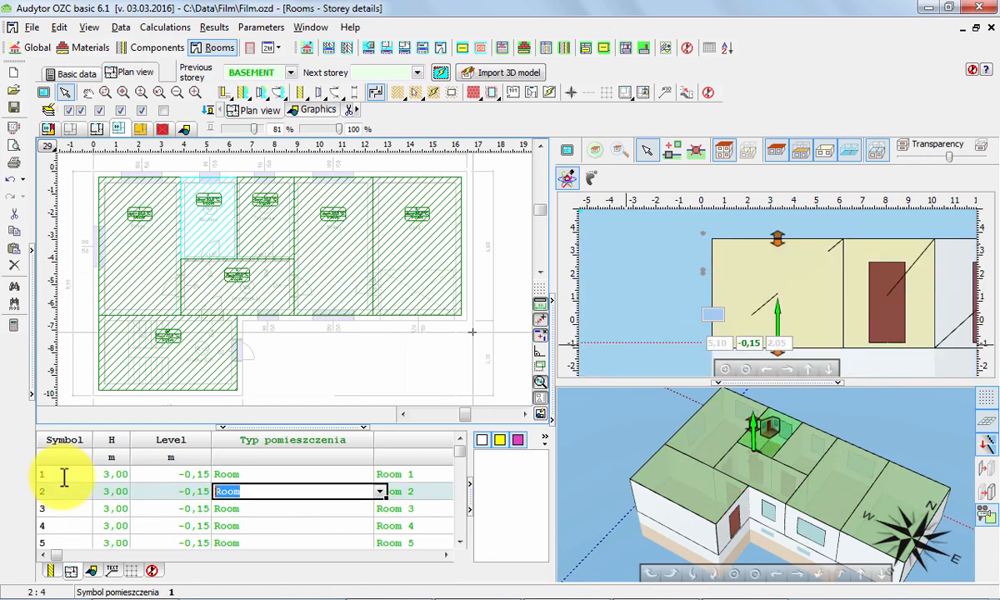
left_click(380, 491)
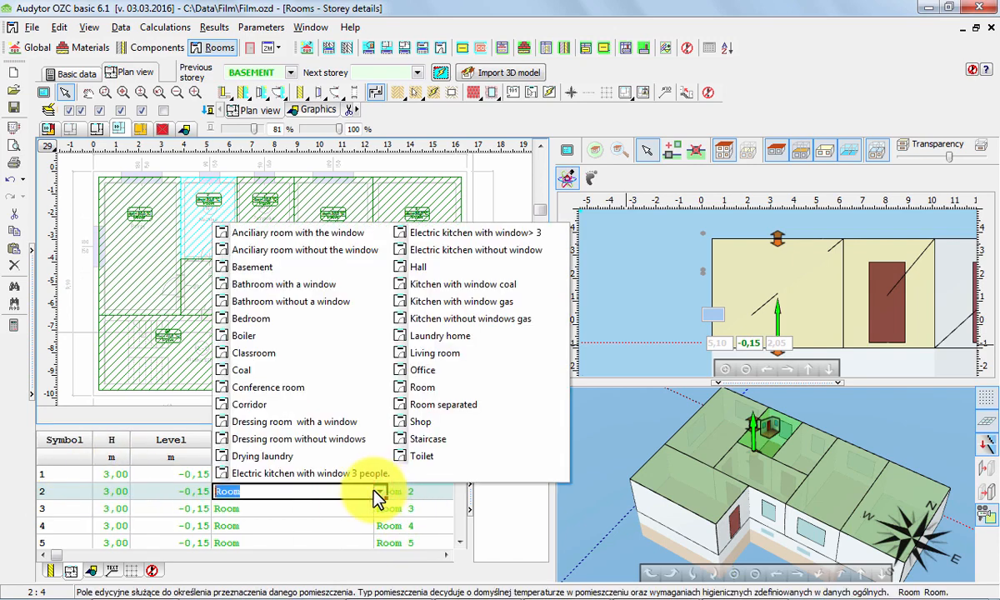
left_click(361, 473)
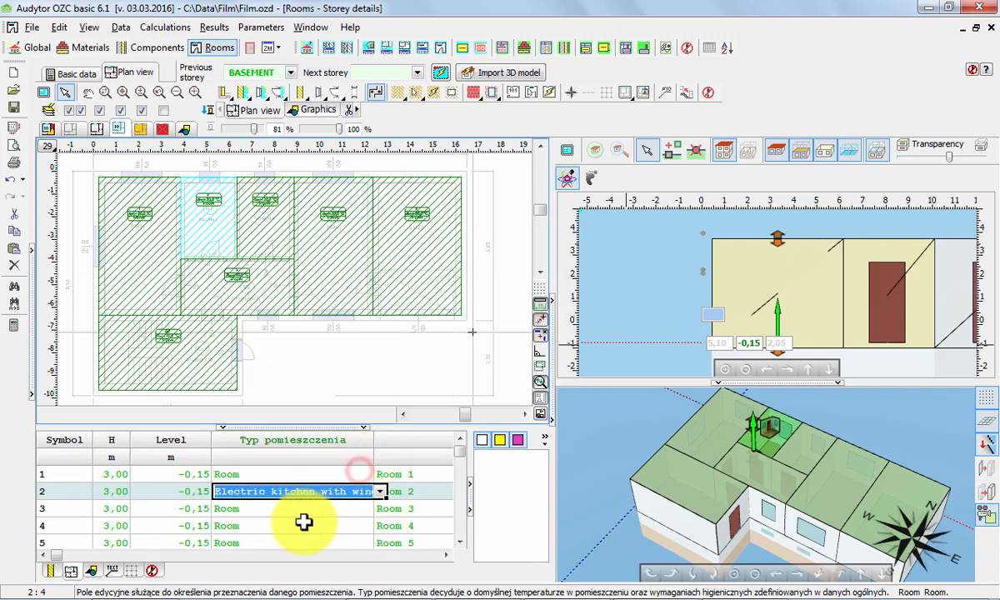
left_click(297, 509)
left_click(379, 508)
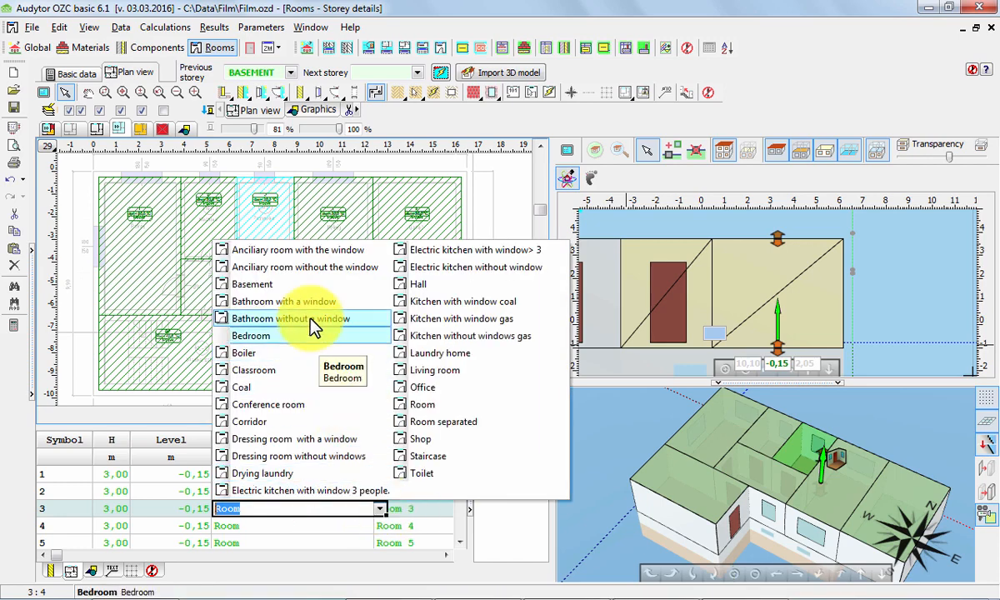
left_click(287, 301)
Set the type of room 5 to Hall.
left_click(287, 526)
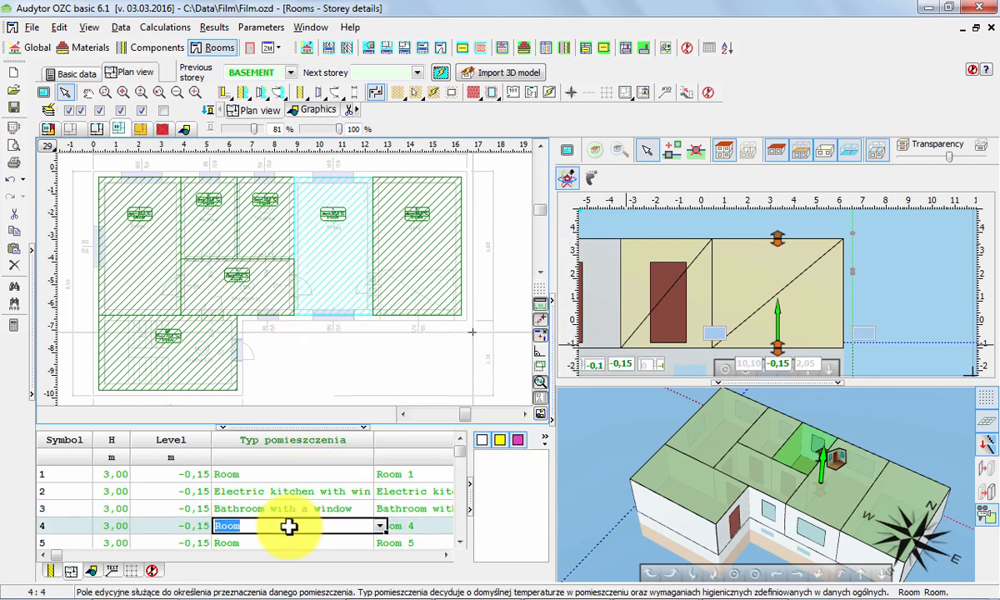
key("Down")
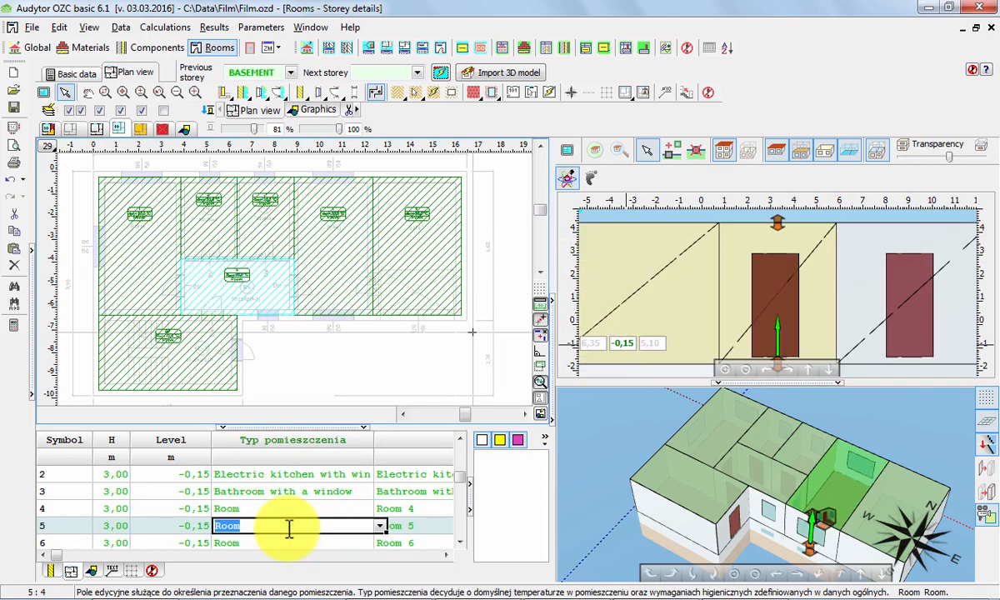
left_click(379, 525)
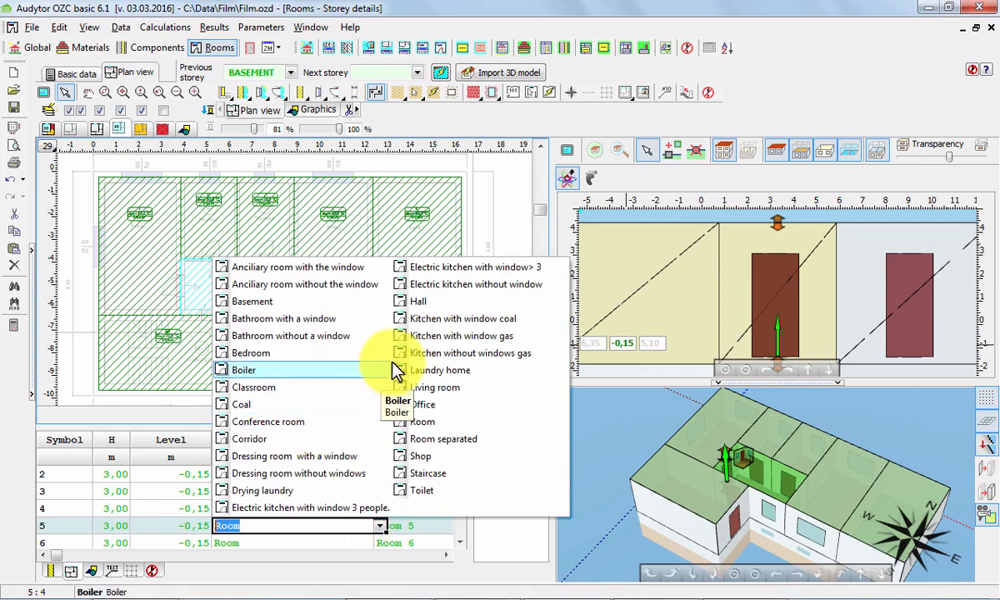
left_click(414, 301)
Set the type of room 6, the garage, to "Anciliary room without the window".
key("Down")
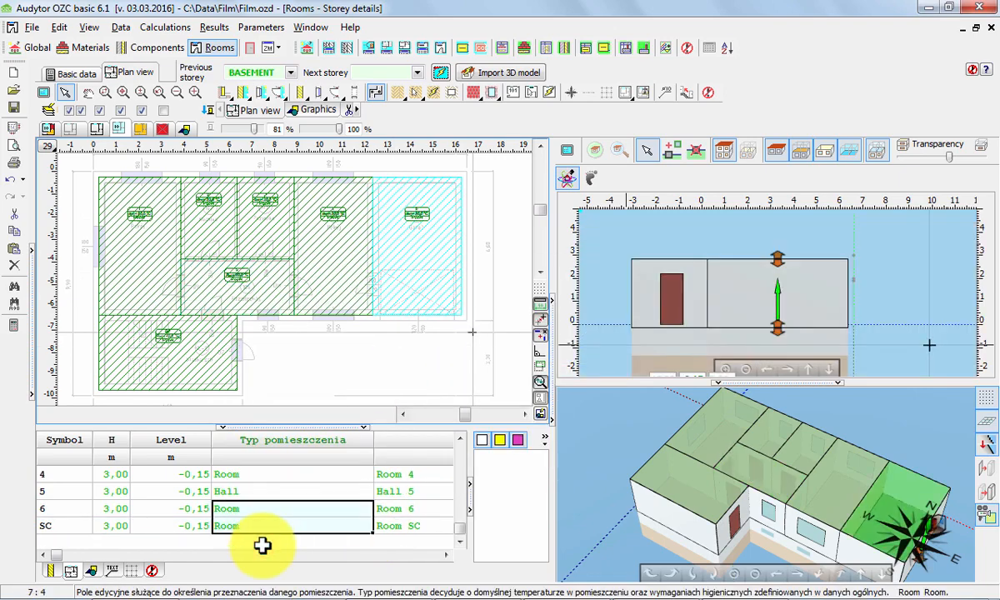
left_click(317, 508)
left_click(380, 509)
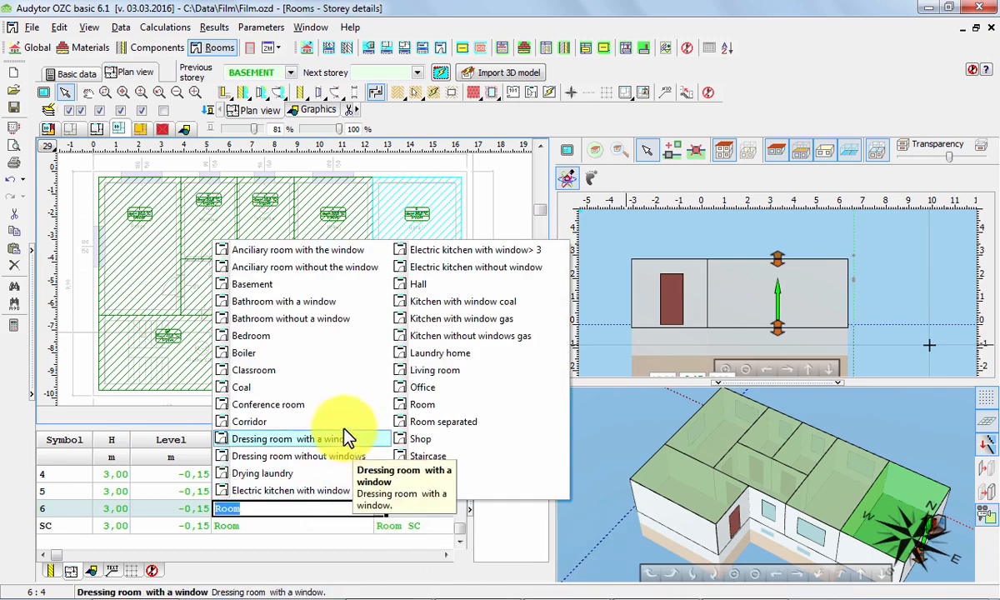
left_click(259, 267)
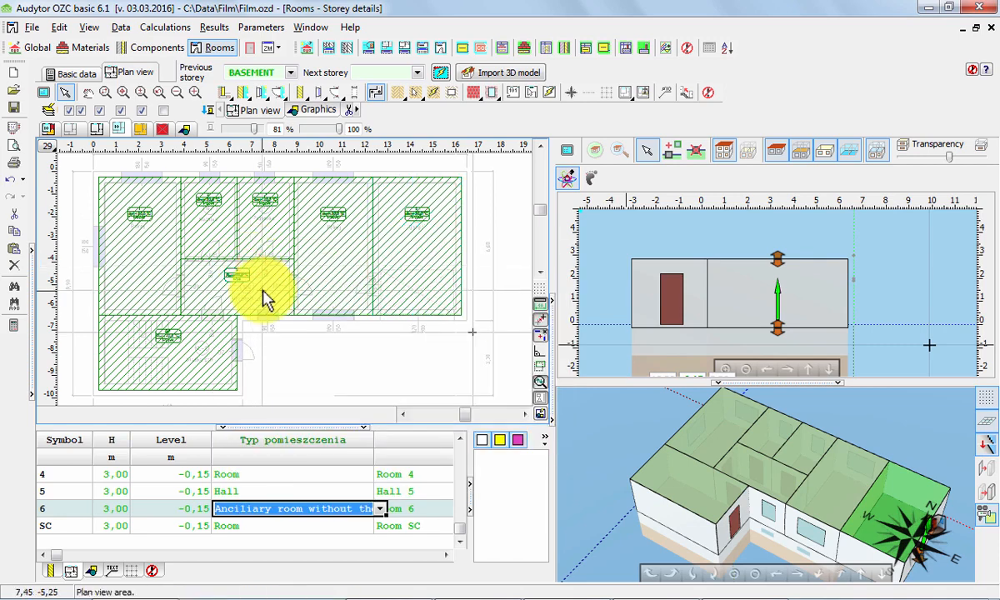
Set the internal design temperature of room 6 to 16 °C.
key("Tab")
key("Tab")
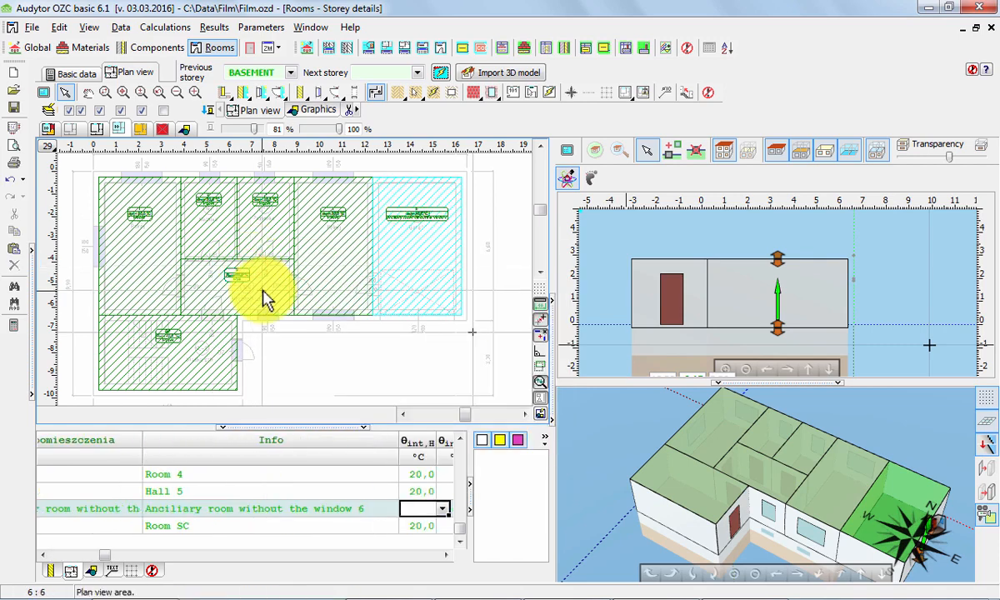
type("16")
key("Return")
key("Home")
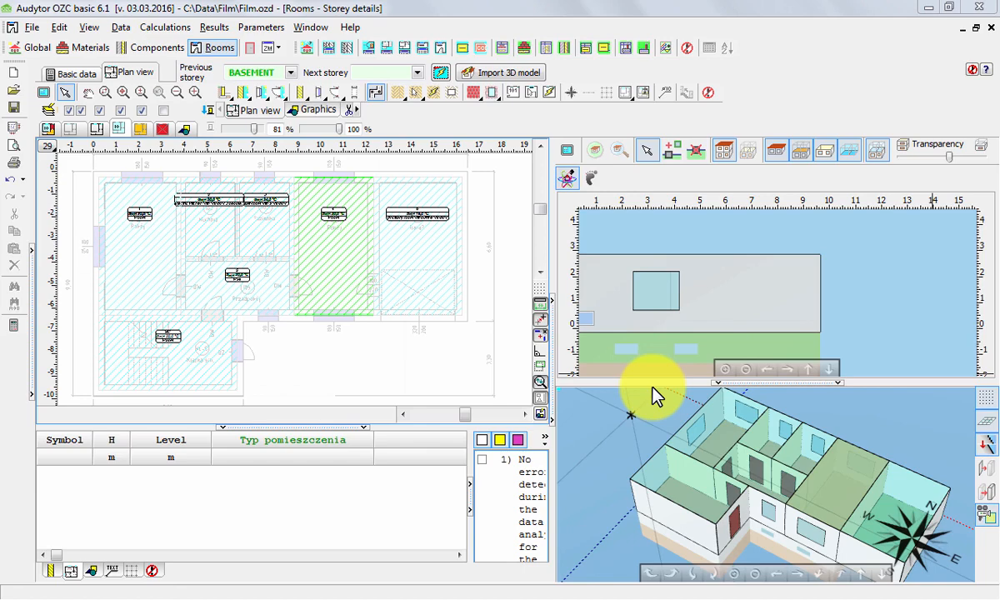
Import the 3D computational model of the building and display the list of storeys and rooms.
left_click(508, 77)
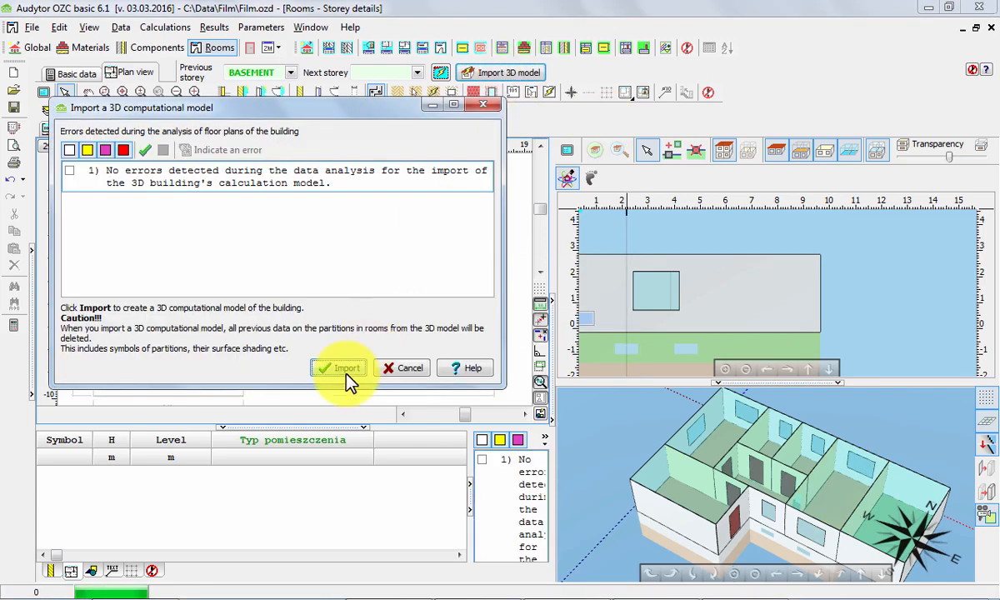
left_click(343, 369)
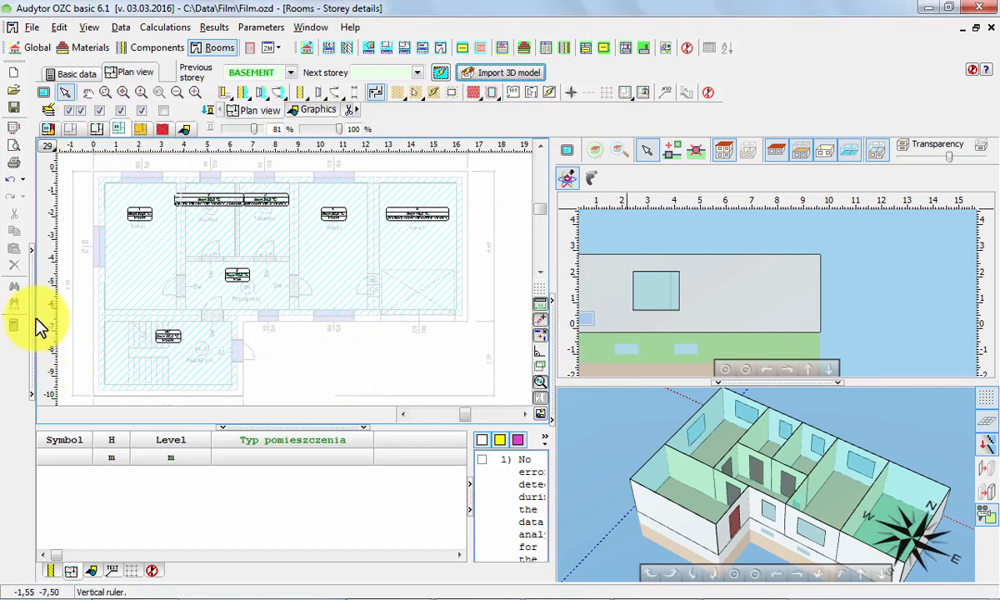
left_click(34, 319)
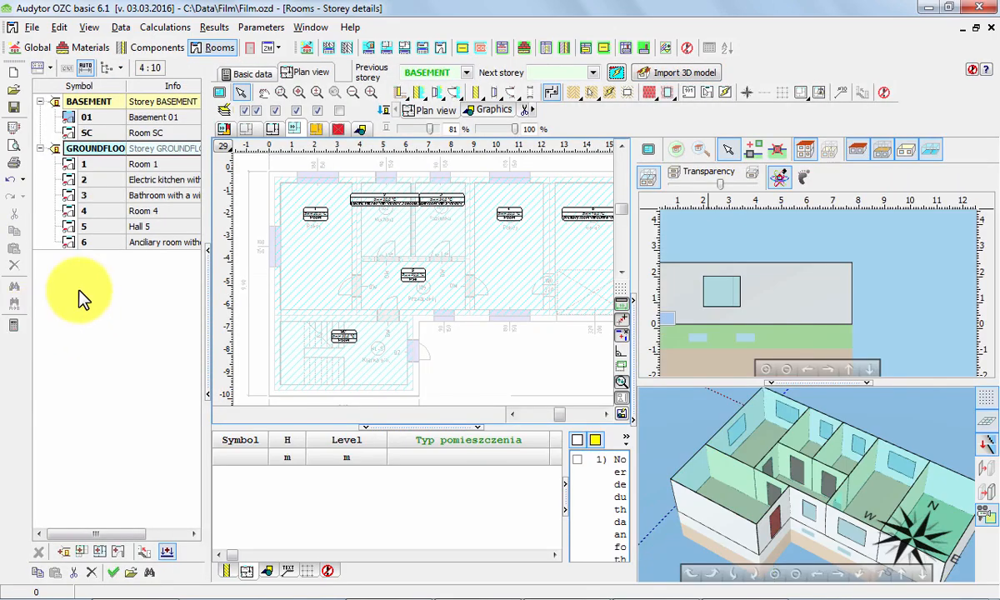
Examine the partitions, heat load results and 3D views of ground floor rooms 1 to 6 and of basement room SC.
left_click(103, 165)
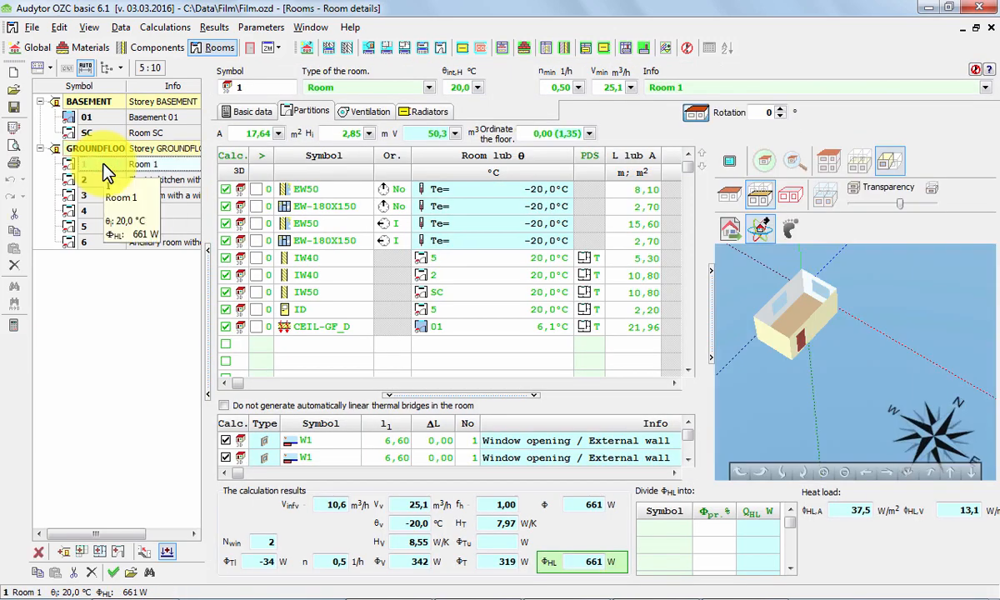
left_click(103, 179)
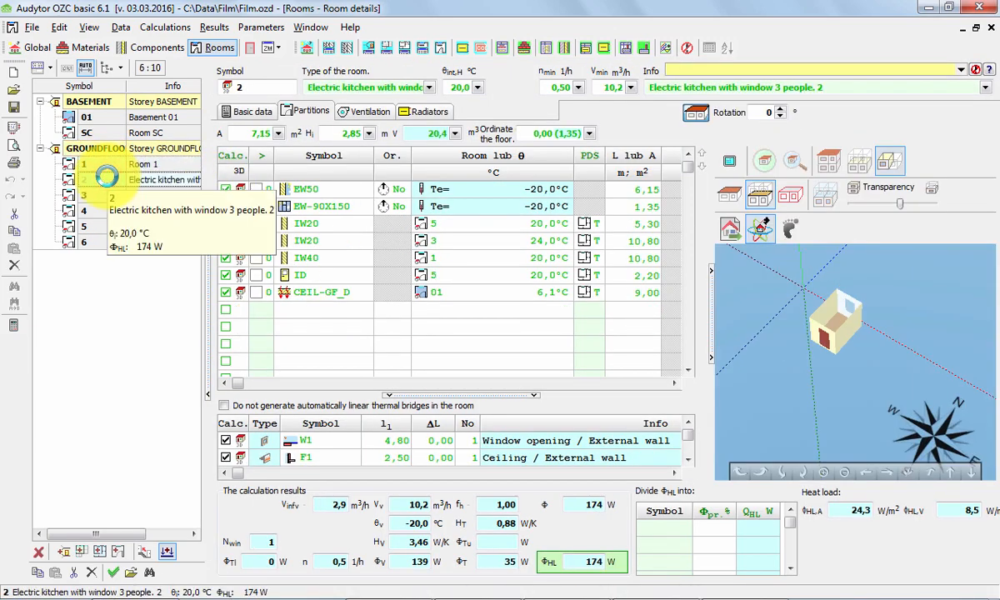
key("Down")
key("Down")
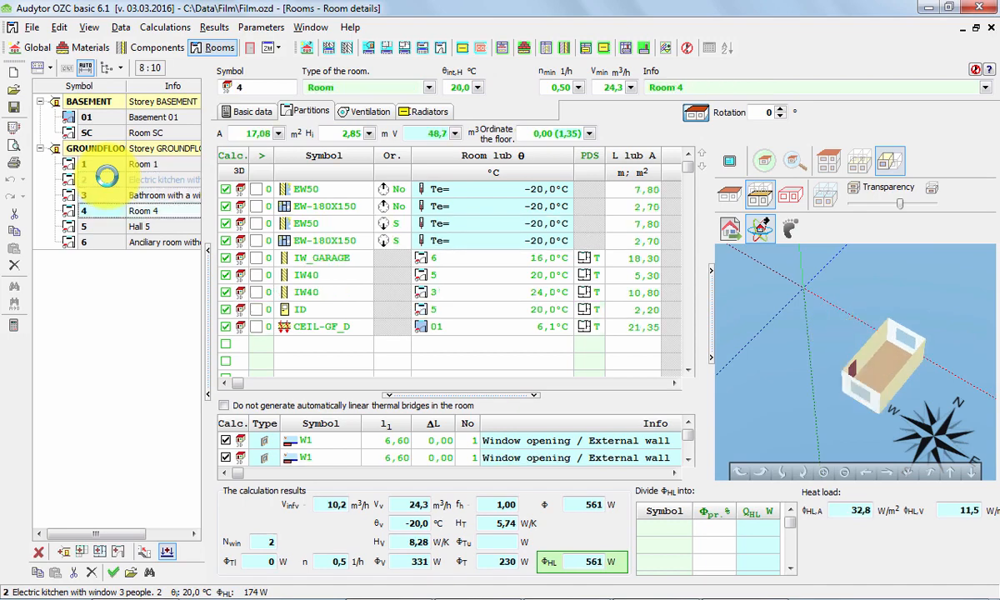
key("Down")
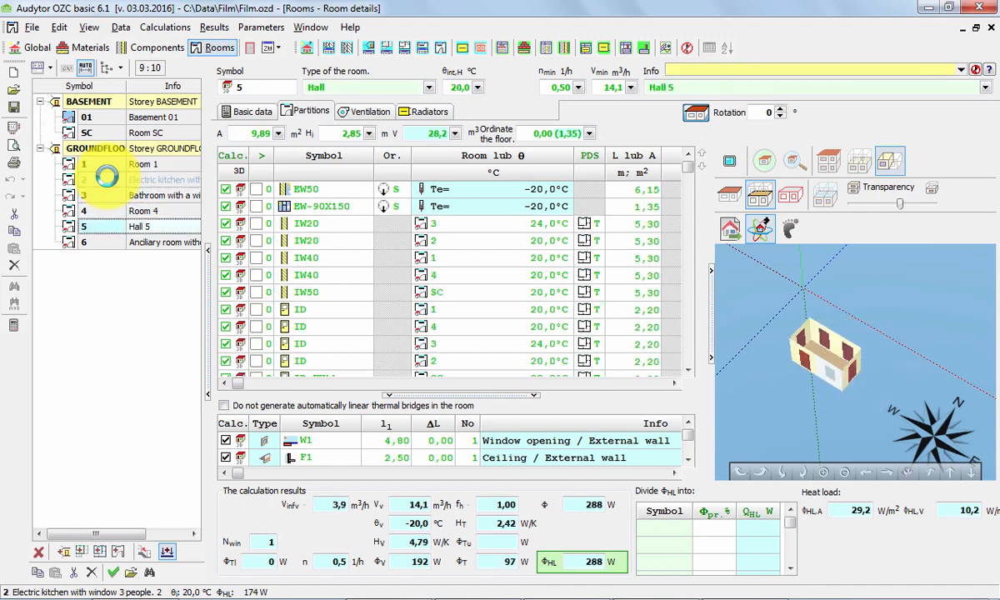
key("Down")
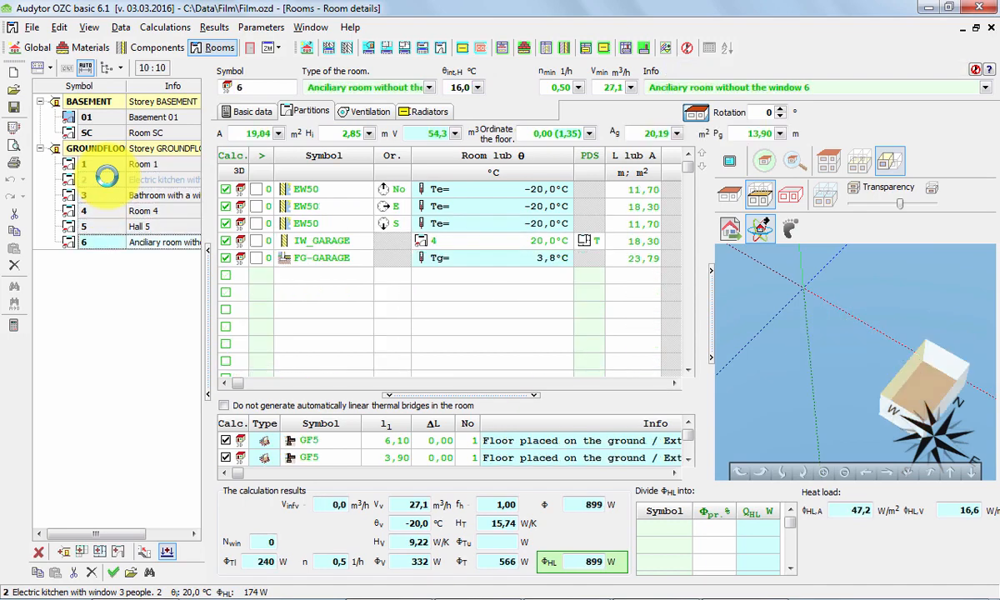
left_click(106, 131)
right_click_drag(768, 420, 898, 312)
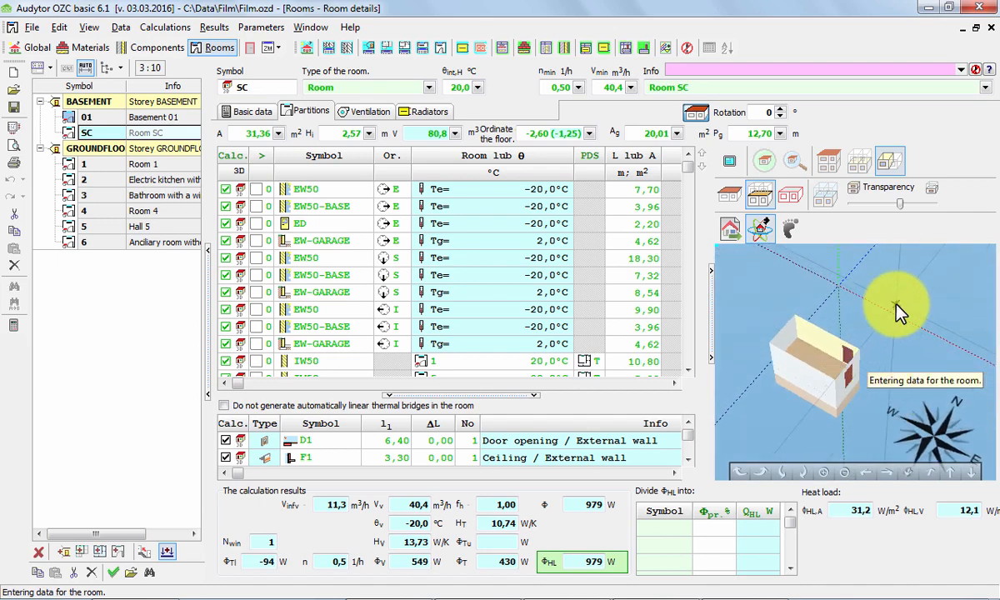